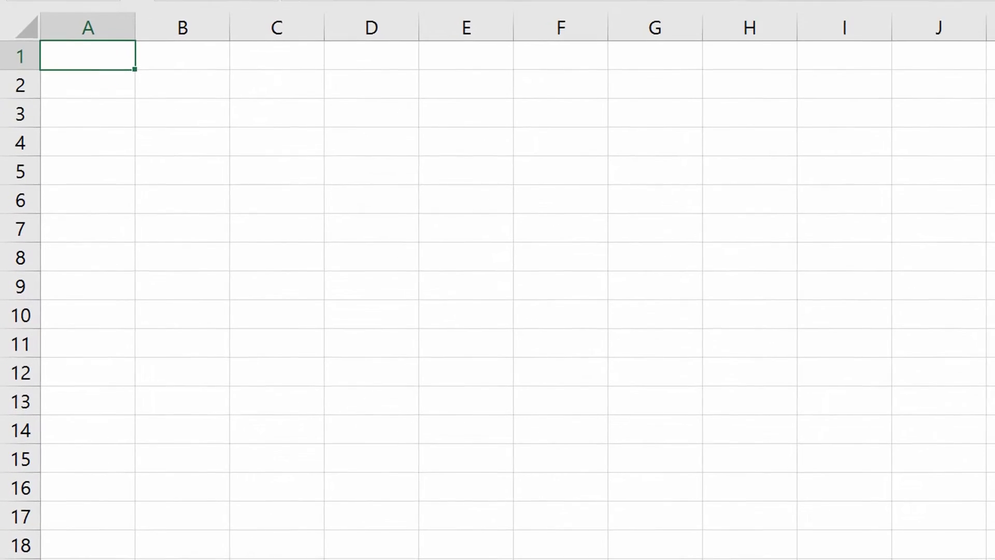
Step: Enter Sunday in A1, fill the weekday series down to A7, and fit column A's width to its contents
{"action": "type", "text": "Sunday"}
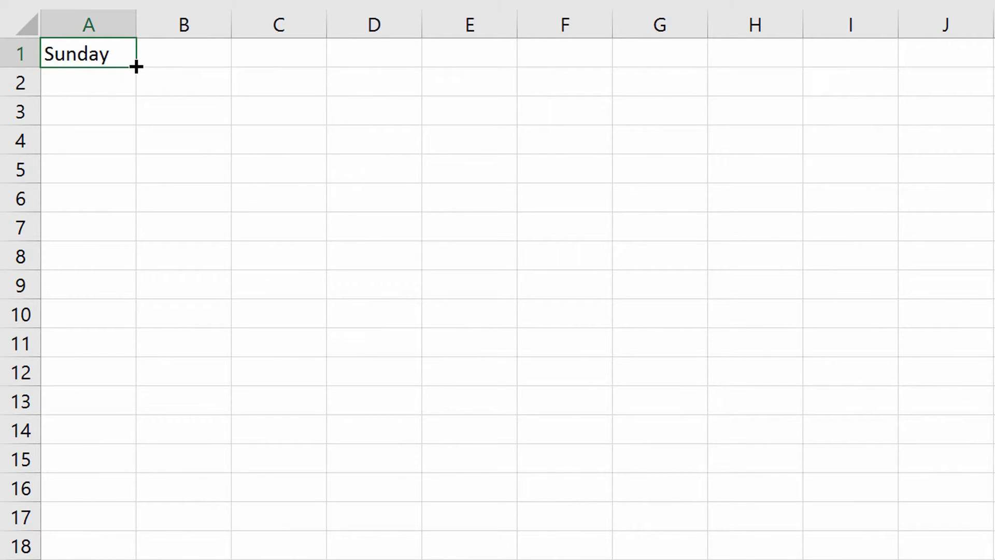
{"action": "left_click_drag", "start_coordinate": [136, 67], "coordinate": [129, 249]}
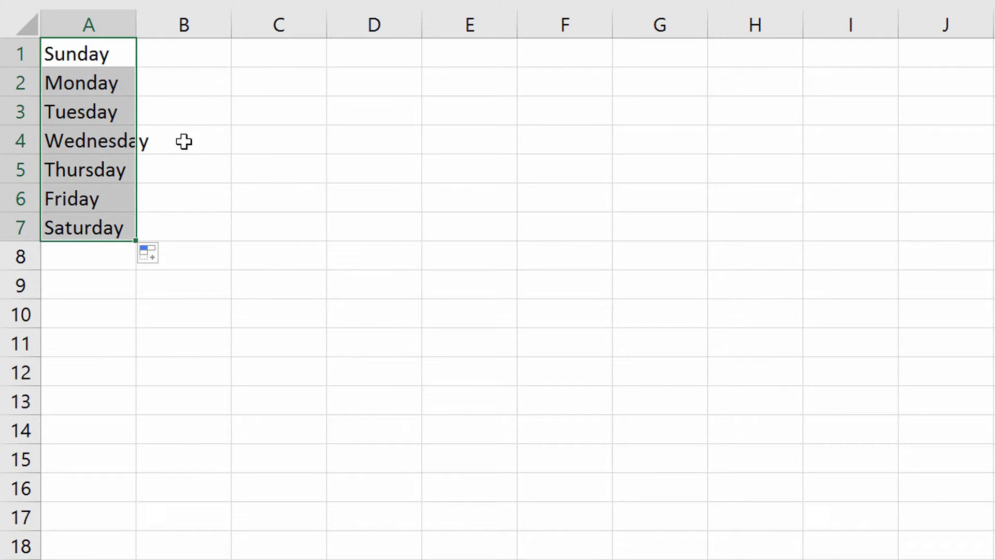
{"action": "double_click", "coordinate": [137, 25]}
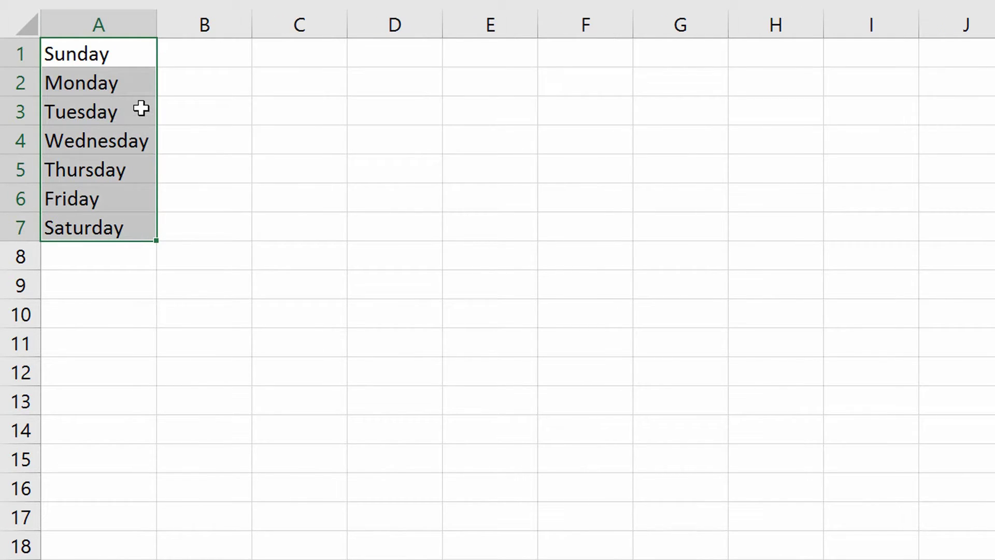
{"action": "left_click", "coordinate": [201, 58]}
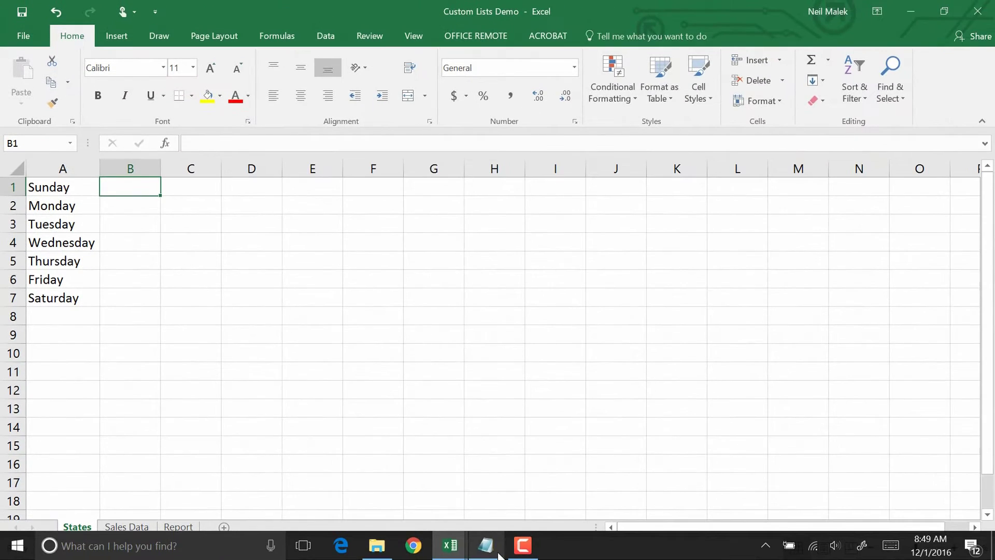
Step: Switch to the StatesandCountries file in Notepad, examine its alphabetical list of full state names, and return to the Excel workbook
{"action": "left_click", "coordinate": [485, 550]}
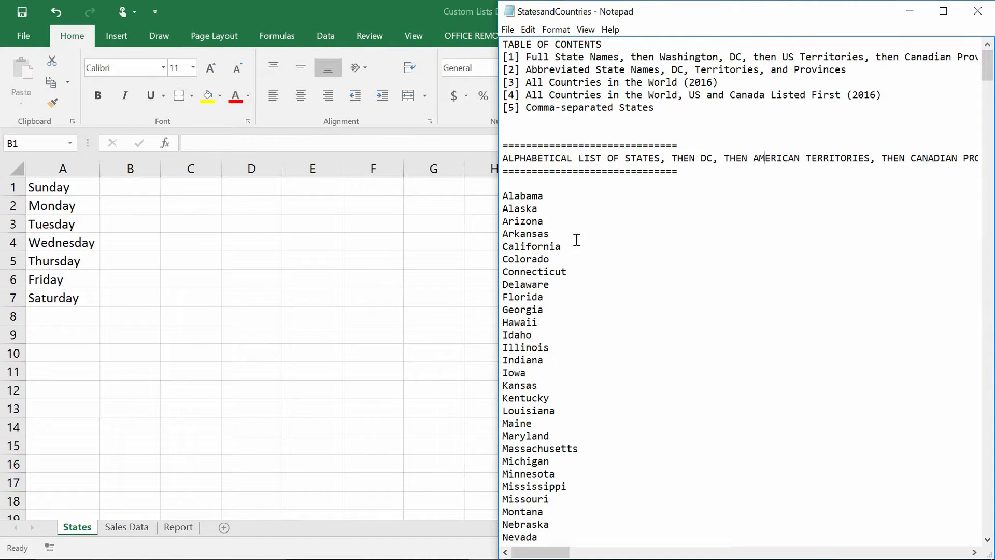
{"action": "scroll", "coordinate": [560, 388], "scroll_direction": "down", "scroll_amount": 8}
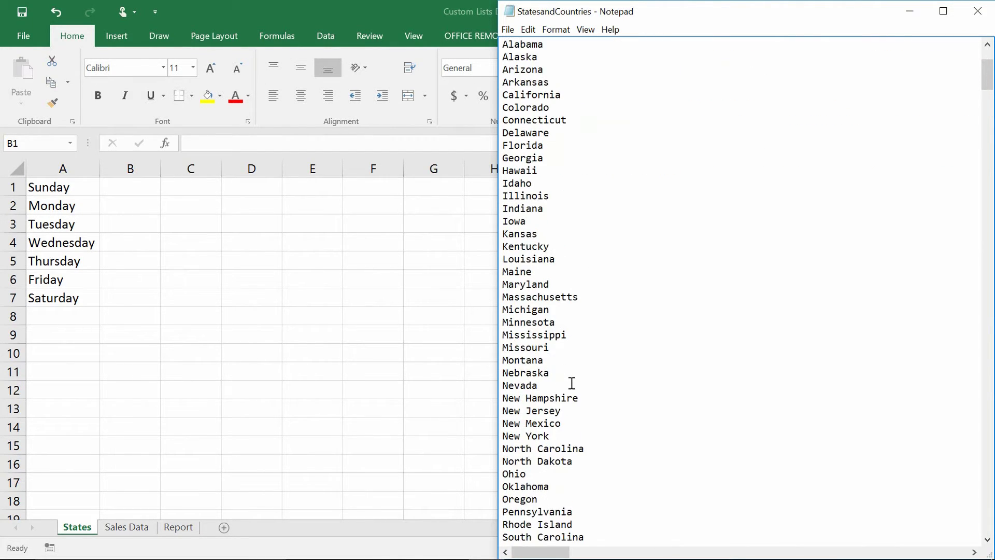
{"action": "scroll", "coordinate": [572, 378], "scroll_direction": "down", "scroll_amount": 3}
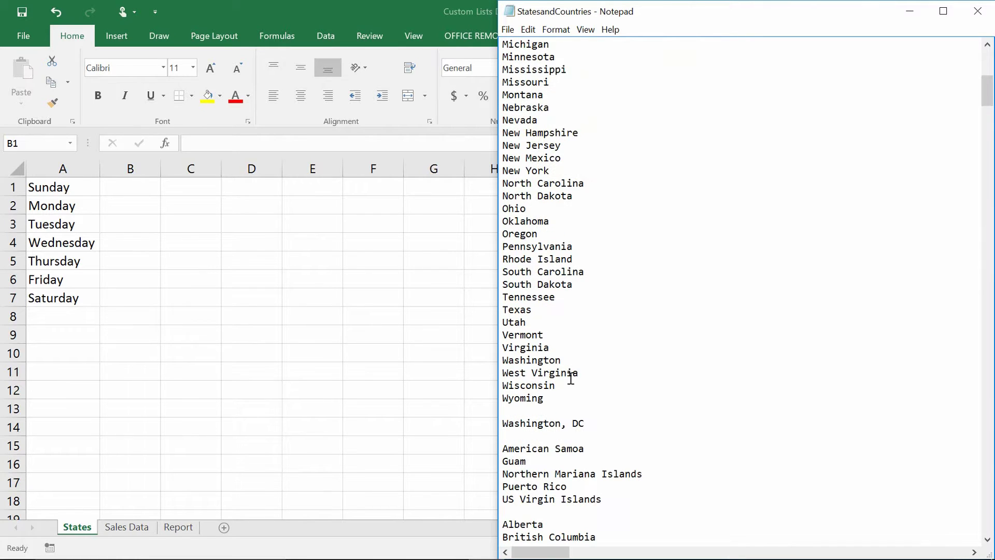
{"action": "scroll", "coordinate": [569, 376], "scroll_direction": "up", "scroll_amount": 1}
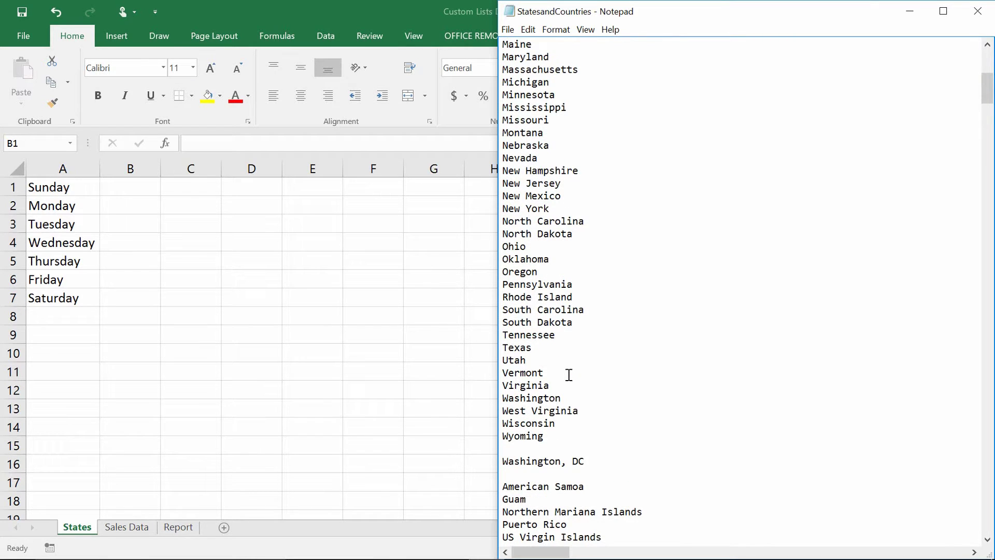
{"action": "scroll", "coordinate": [568, 373], "scroll_direction": "up", "scroll_amount": 5}
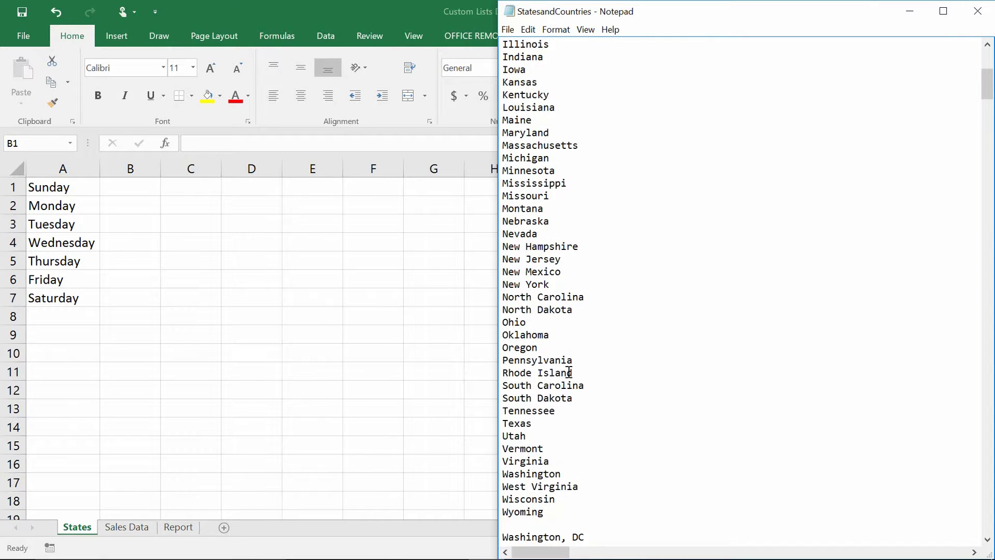
{"action": "scroll", "coordinate": [552, 294], "scroll_direction": "up", "scroll_amount": 3}
{"action": "scroll", "coordinate": [551, 293], "scroll_direction": "down", "scroll_amount": 8}
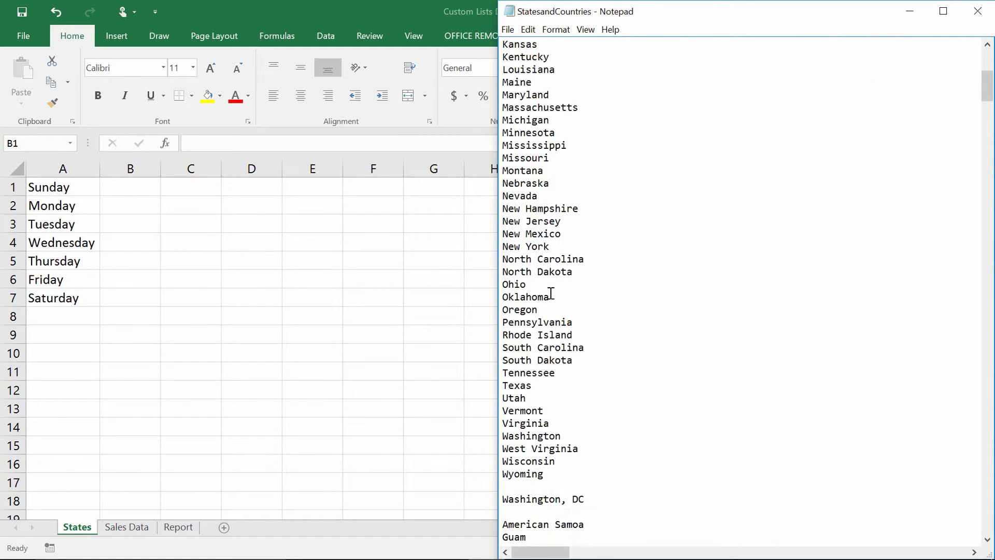
{"action": "scroll", "coordinate": [551, 293], "scroll_direction": "up", "scroll_amount": 10}
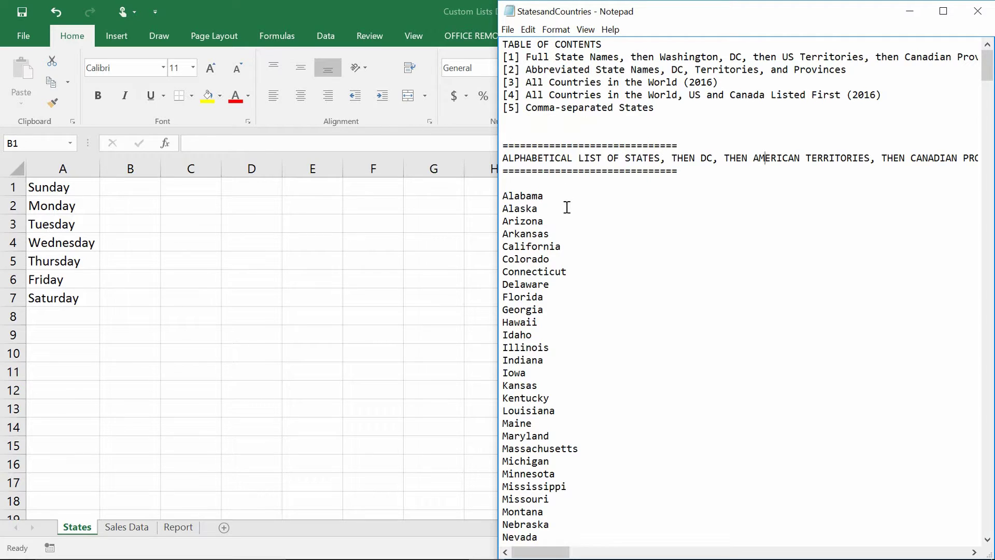
{"action": "left_click", "coordinate": [387, 6]}
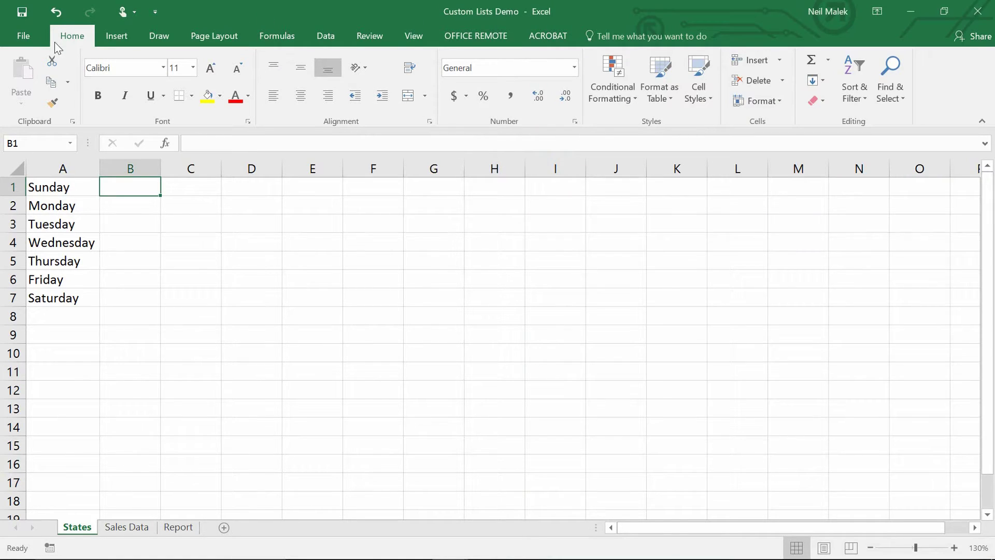
Step: Open the Custom Lists editor from Excel's advanced options
{"action": "left_click", "coordinate": [27, 38]}
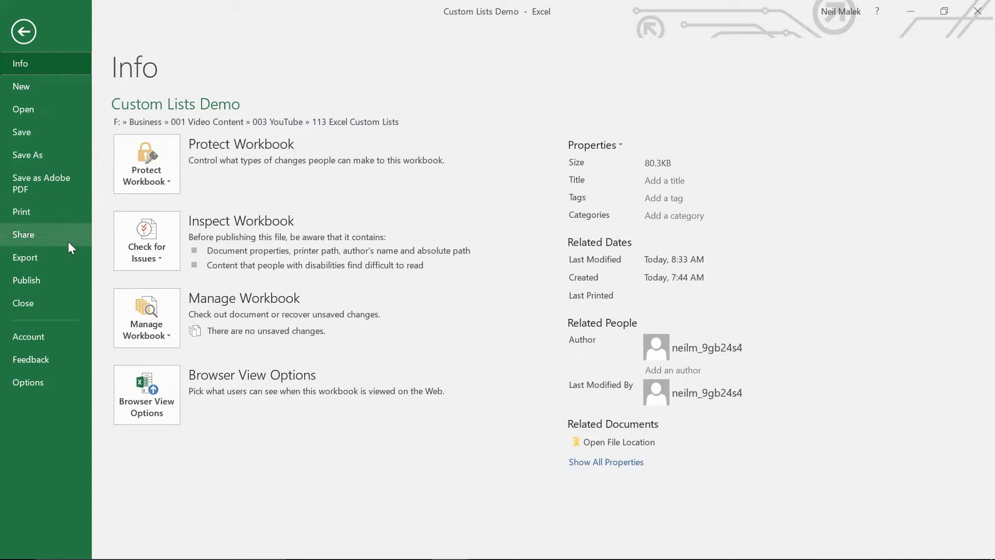
{"action": "left_click", "coordinate": [36, 384]}
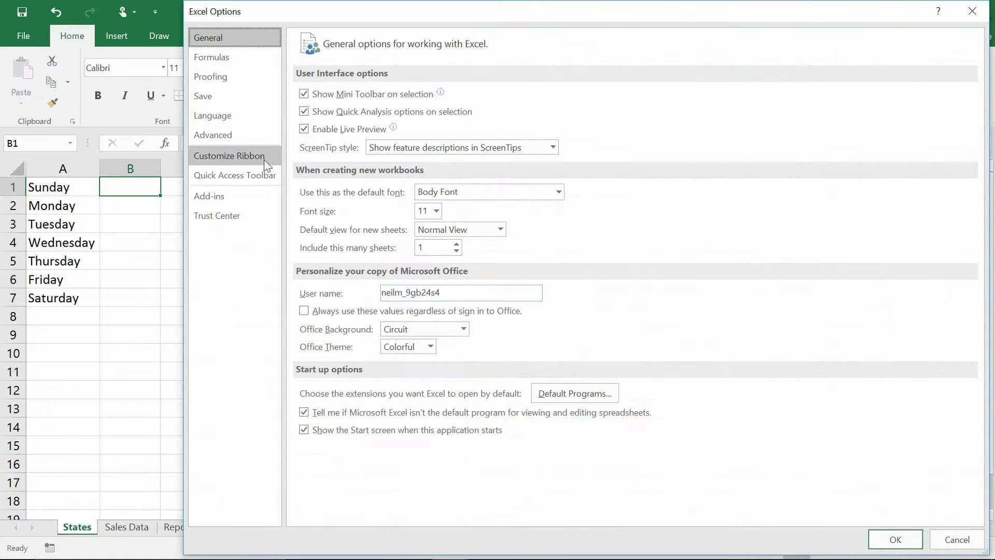
{"action": "left_click", "coordinate": [214, 141]}
{"action": "scroll", "coordinate": [617, 280], "scroll_direction": "down", "scroll_amount": 10}
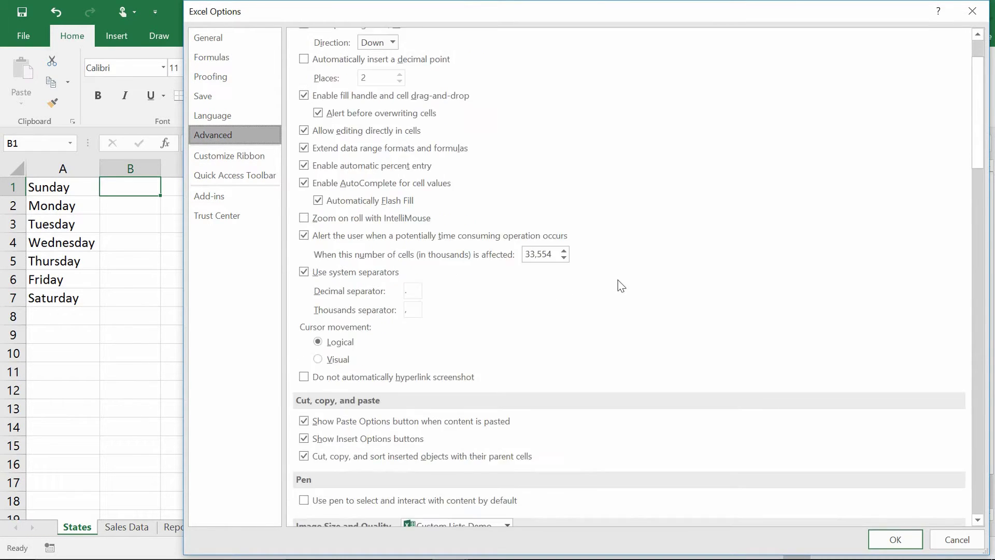
{"action": "scroll", "coordinate": [621, 287], "scroll_direction": "down", "scroll_amount": 12}
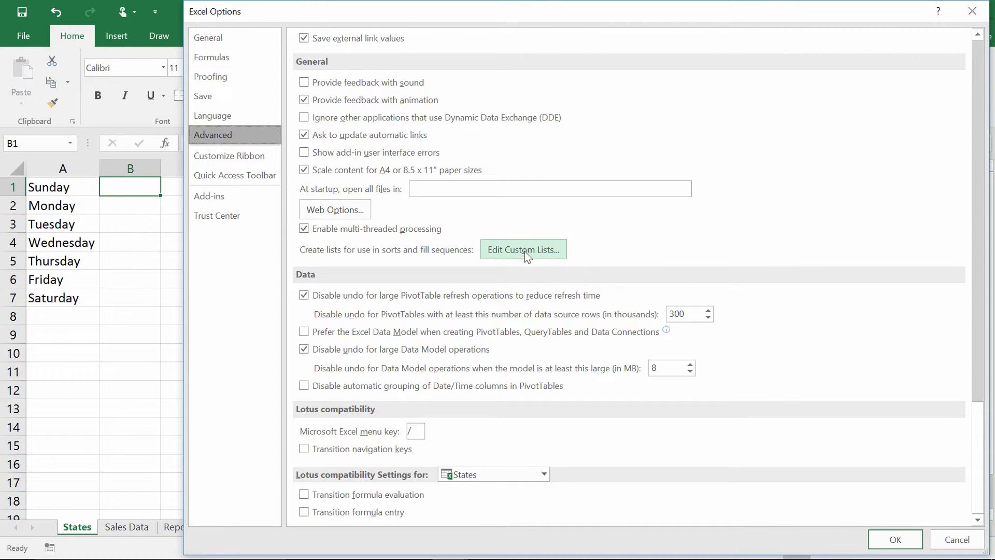
{"action": "left_click", "coordinate": [525, 251]}
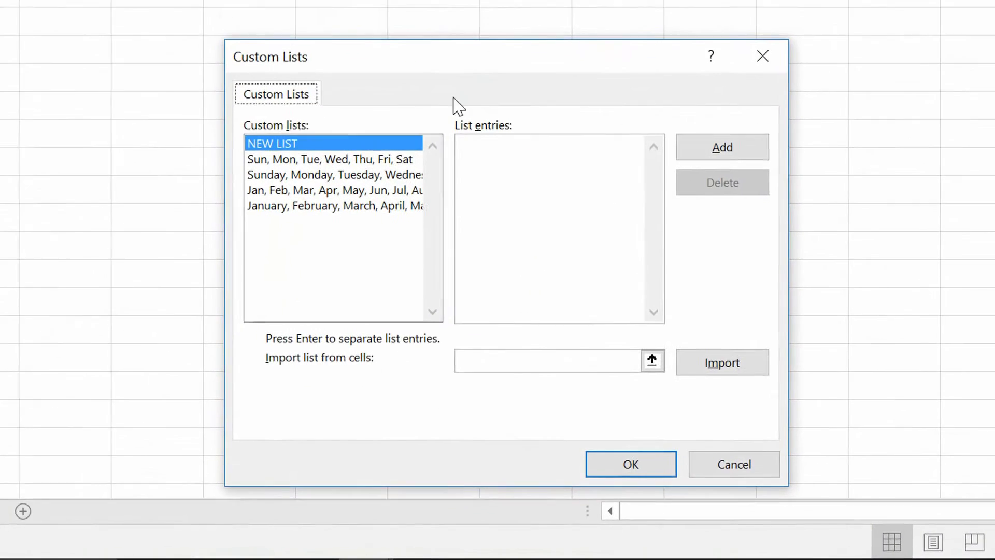
Step: Review the entries of the four built-in day and month lists, ending on NEW LIST
{"action": "left_click", "coordinate": [302, 143]}
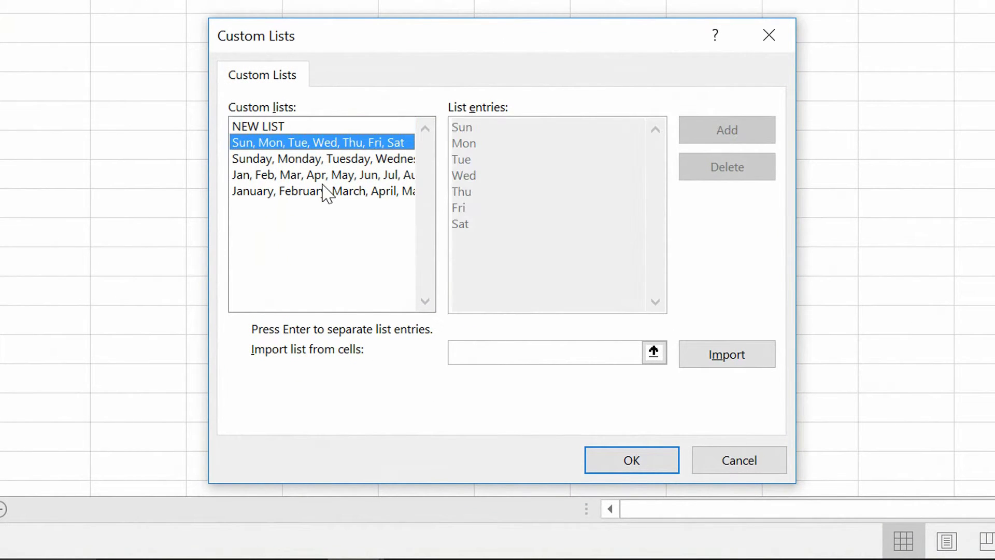
{"action": "left_click", "coordinate": [314, 160]}
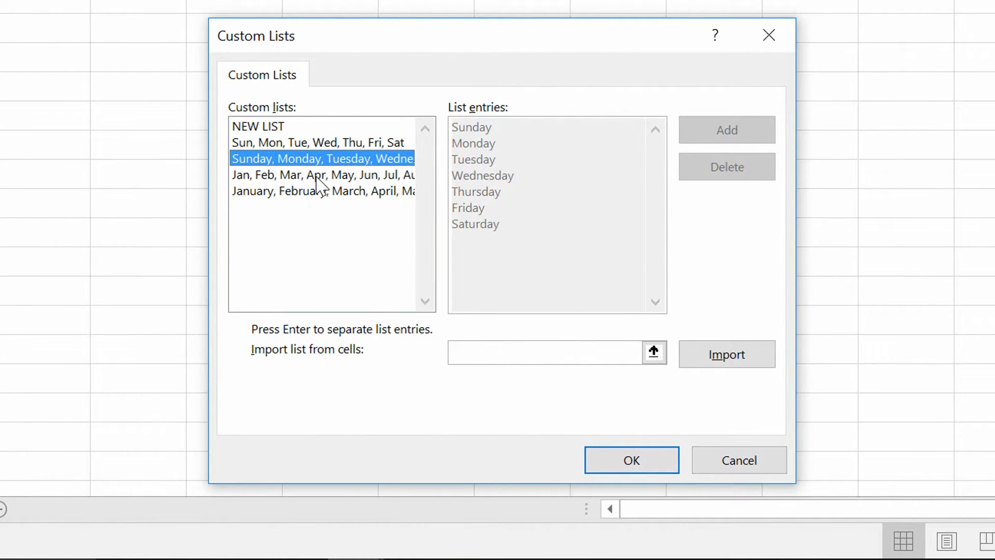
{"action": "left_click", "coordinate": [317, 177]}
{"action": "left_click", "coordinate": [313, 191]}
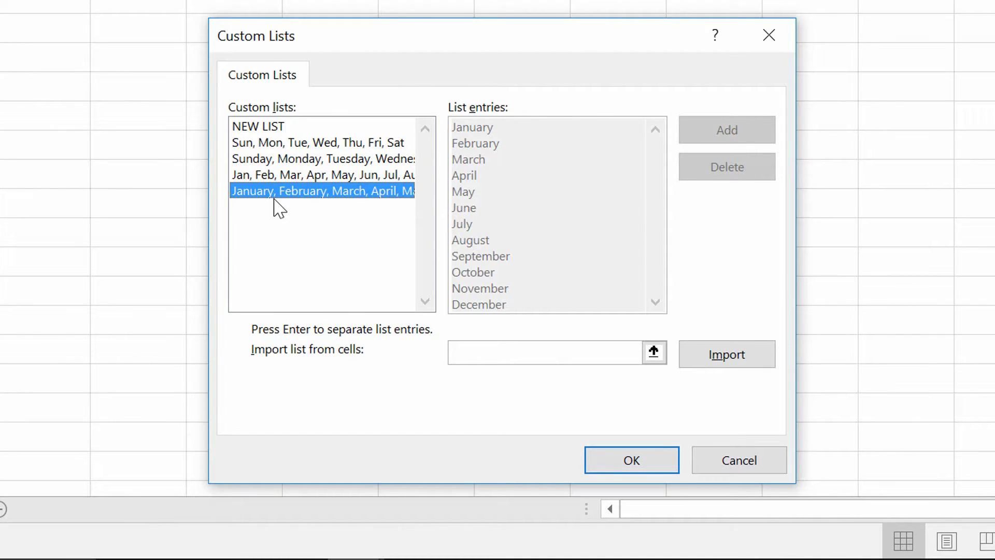
{"action": "left_click", "coordinate": [259, 127]}
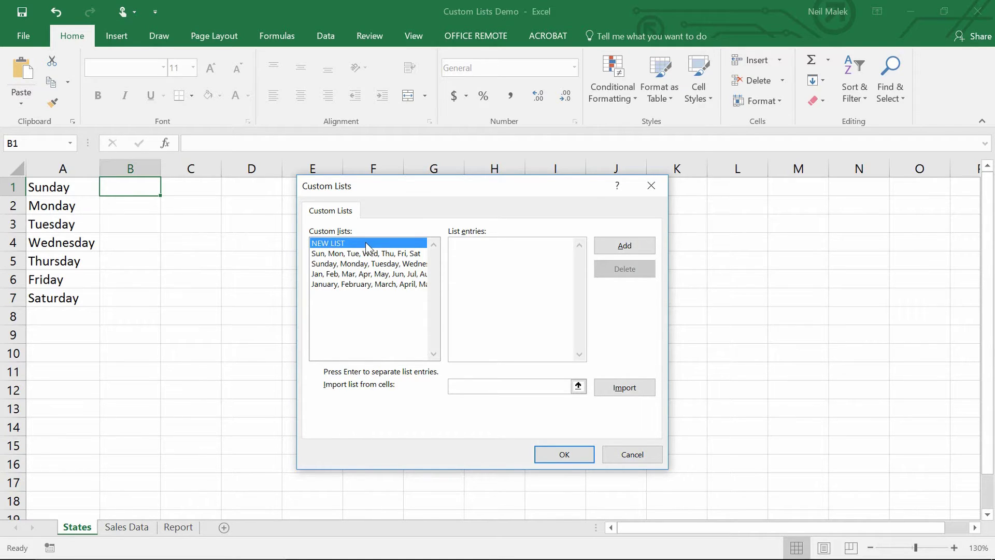
Step: With NEW LIST selected, copy the state abbreviations AK through WY from the StatesandCountries file in Notepad
{"action": "left_click", "coordinate": [368, 246]}
{"action": "mouse_move", "coordinate": [377, 559]}
{"action": "left_click", "coordinate": [485, 545]}
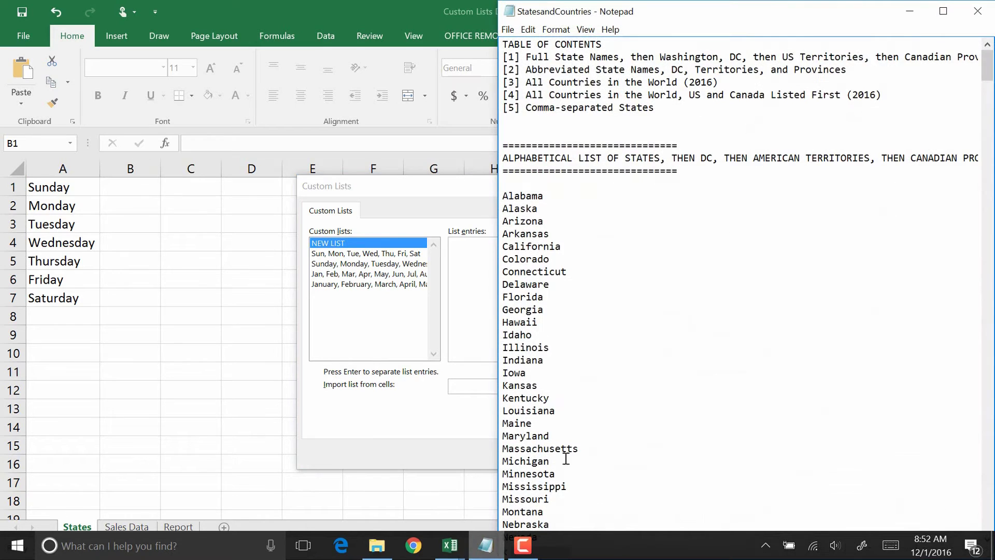
{"action": "scroll", "coordinate": [665, 279], "scroll_direction": "down", "scroll_amount": 20}
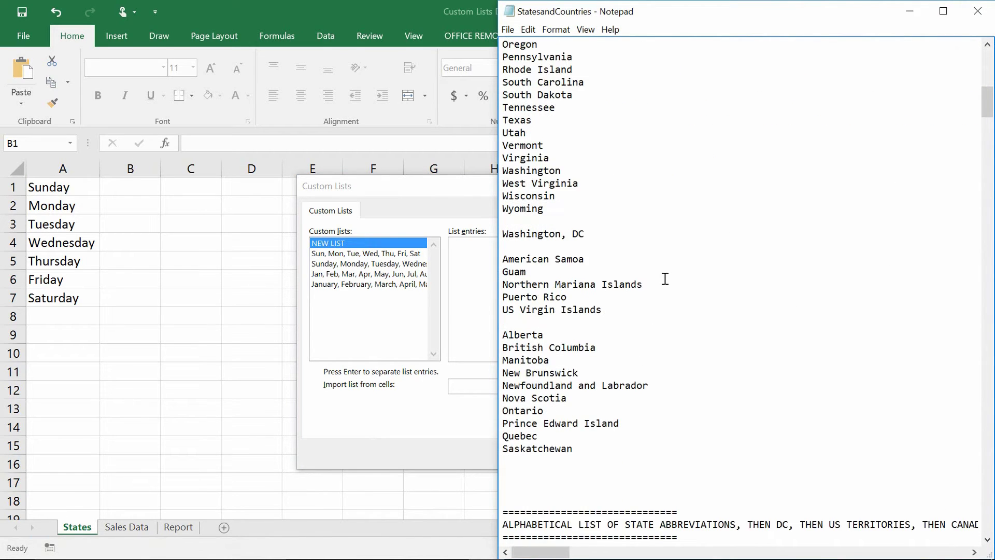
{"action": "scroll", "coordinate": [658, 275], "scroll_direction": "down", "scroll_amount": 4}
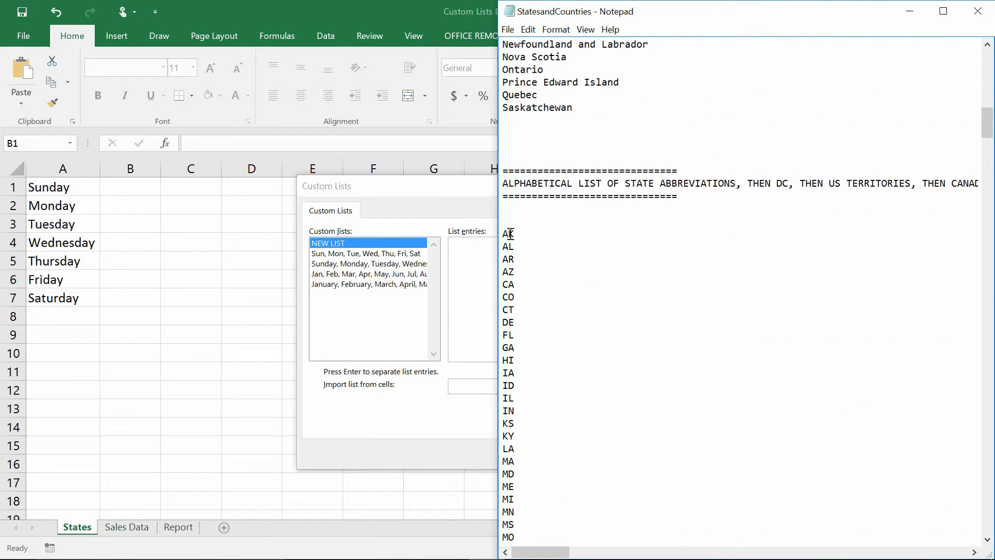
{"action": "left_click_drag", "start_coordinate": [506, 233], "coordinate": [524, 431]}
{"action": "scroll", "coordinate": [570, 351], "scroll_direction": "down", "scroll_amount": 7}
{"action": "scroll", "coordinate": [524, 376], "scroll_direction": "down", "scroll_amount": 4}
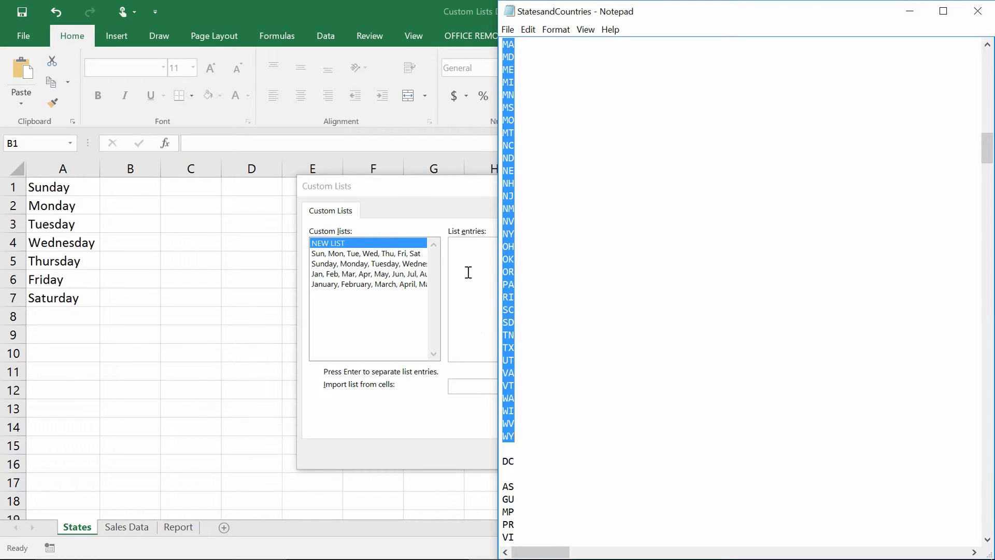
Step: Paste the copied abbreviations as the new list's entries in Excel, add the custom list, and accept the Excel options
{"action": "left_click", "coordinate": [472, 249]}
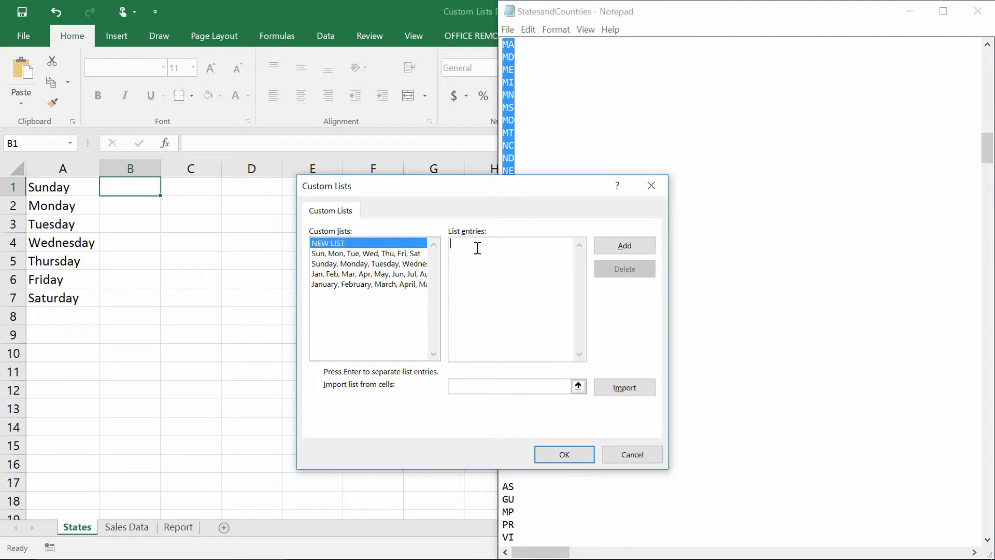
{"action": "key", "text": "ctrl+v"}
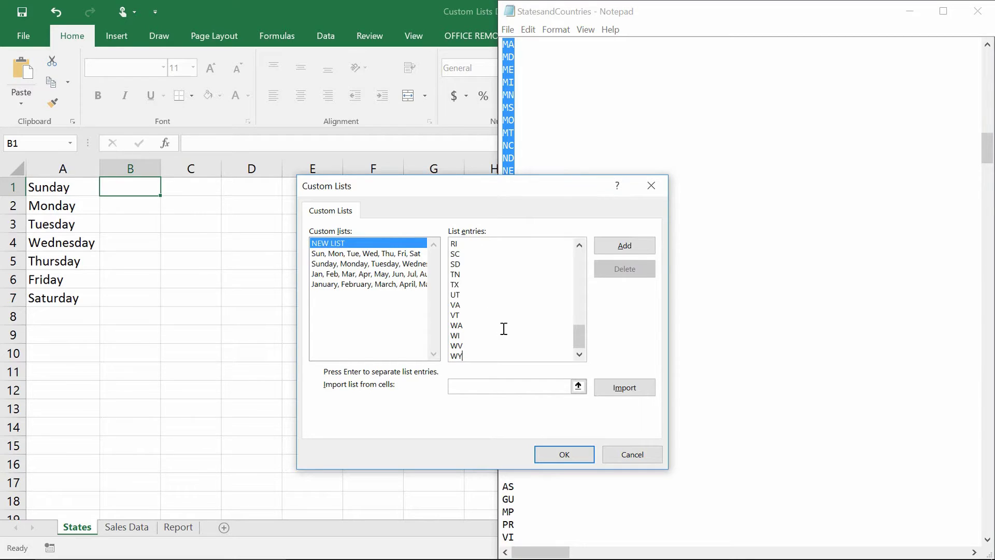
{"action": "left_click_drag", "start_coordinate": [582, 334], "coordinate": [588, 253]}
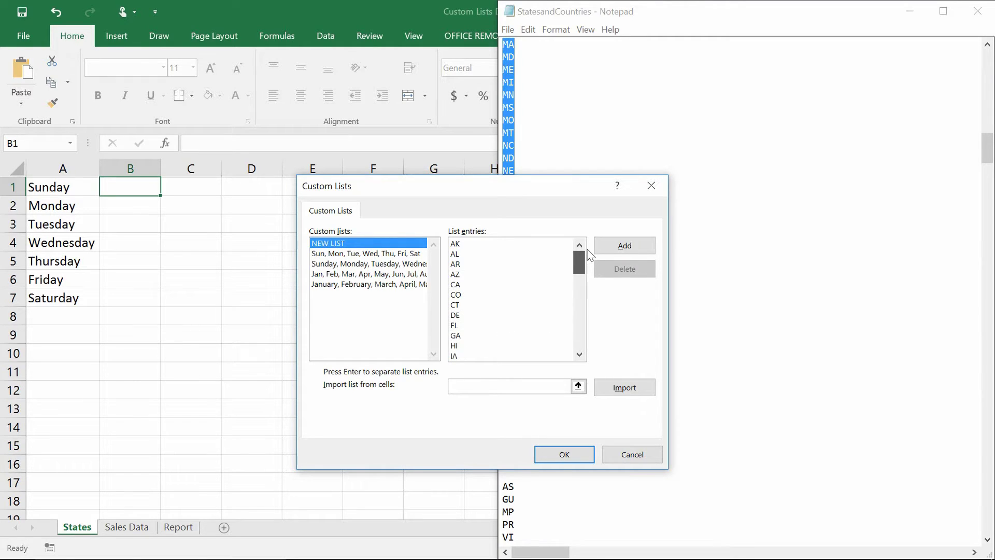
{"action": "left_click", "coordinate": [625, 248]}
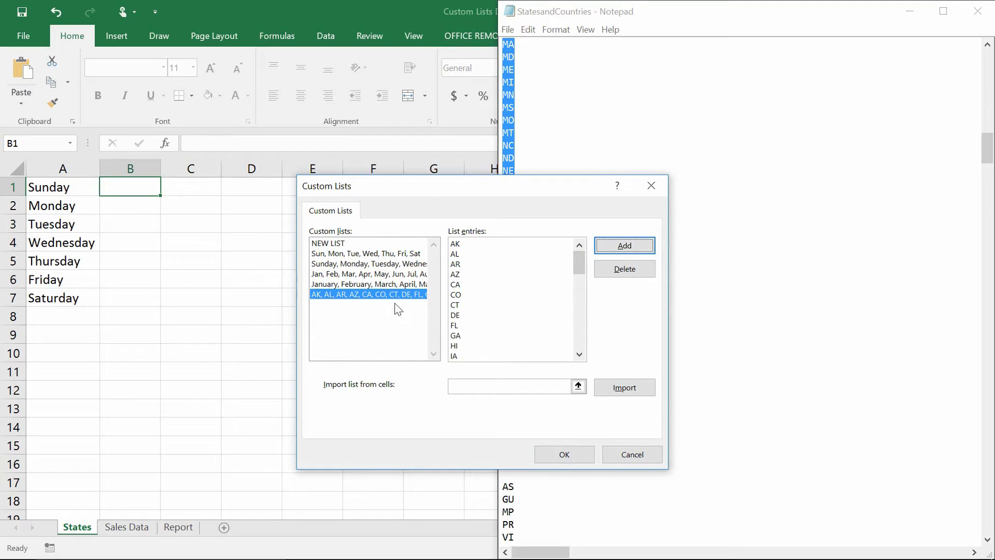
{"action": "left_click", "coordinate": [565, 454]}
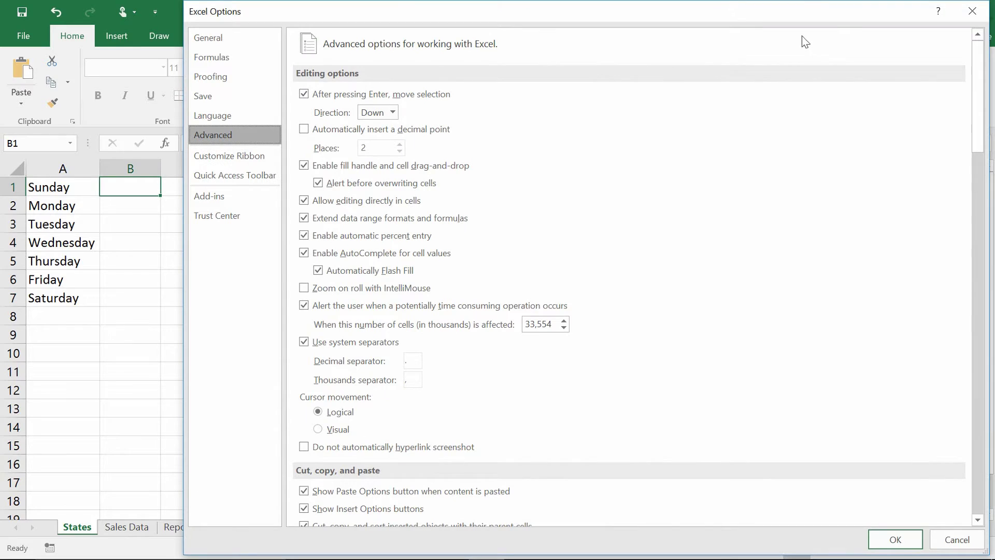
{"action": "left_click", "coordinate": [896, 539]}
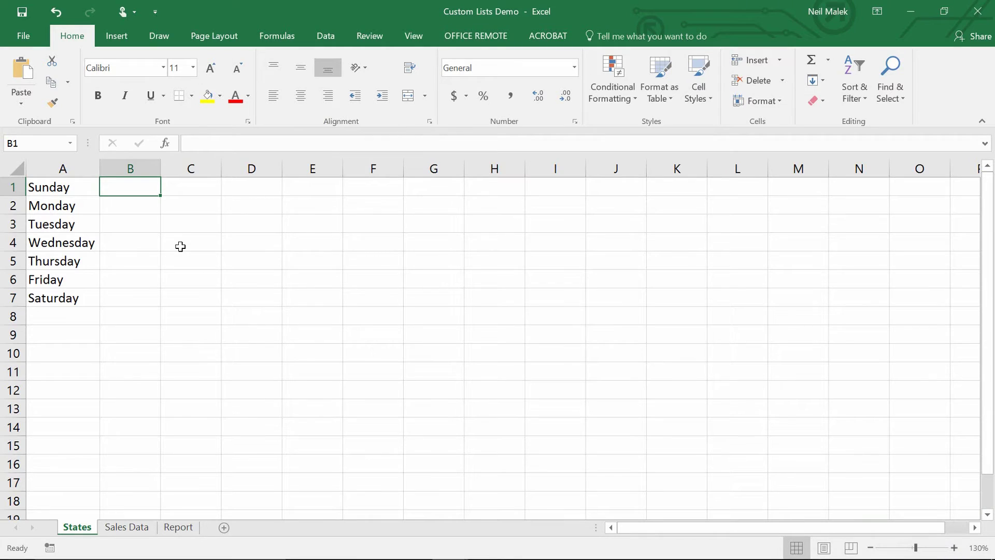
Step: Enter AL in B1 and fill the state abbreviations down to B12 using the custom list
{"action": "type", "text": "AL"}
{"action": "key", "text": "ctrl+Return"}
{"action": "left_click_drag", "start_coordinate": [161, 195], "coordinate": [151, 399]}
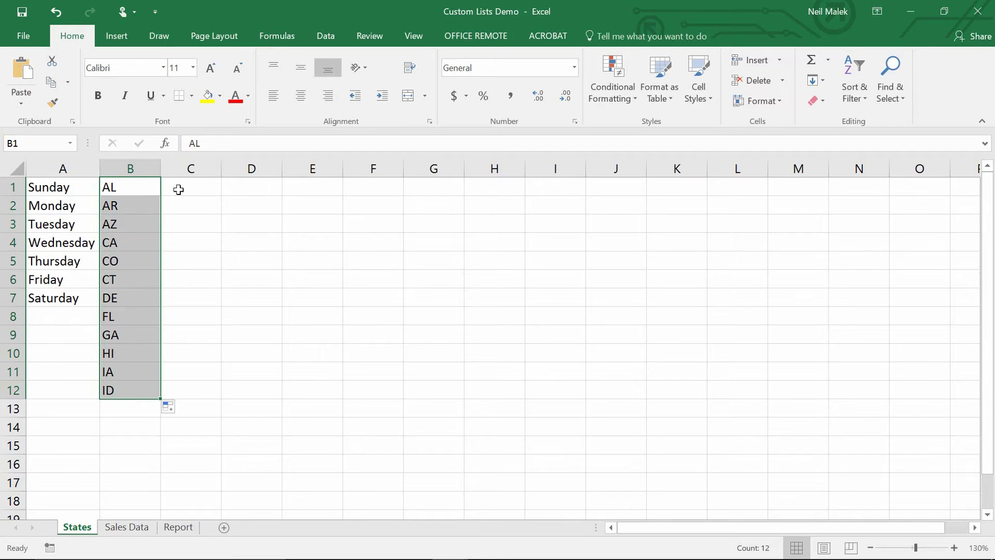
{"action": "left_click", "coordinate": [180, 184]}
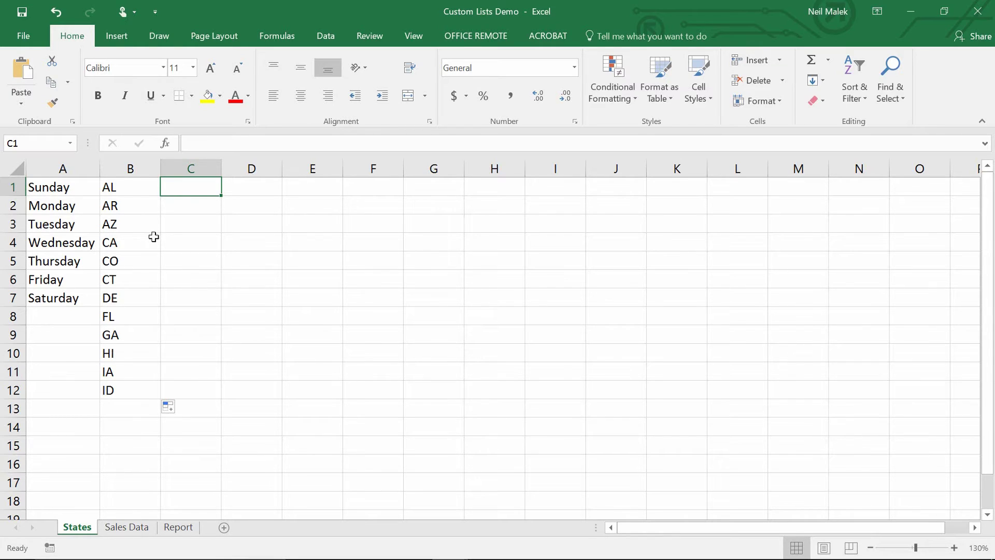
Step: On the Sales Data sheet, select the Region column from its header down through the first 15 entries
{"action": "left_click", "coordinate": [126, 528]}
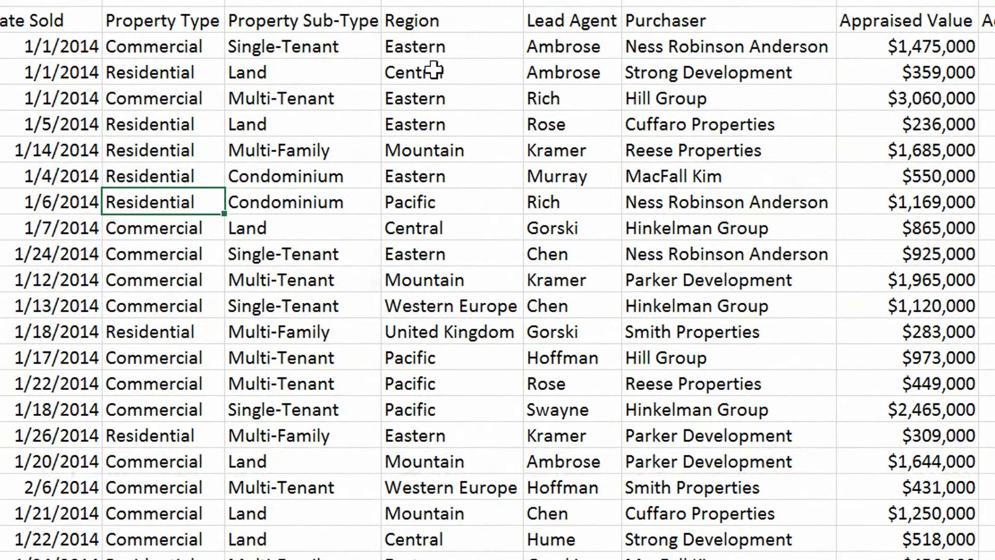
{"action": "mouse_move", "coordinate": [451, 22]}
{"action": "left_mouse_down"}
{"action": "mouse_move", "coordinate": [480, 263]}
{"action": "mouse_move", "coordinate": [449, 360]}
{"action": "mouse_move", "coordinate": [451, 420]}
{"action": "left_mouse_up"}
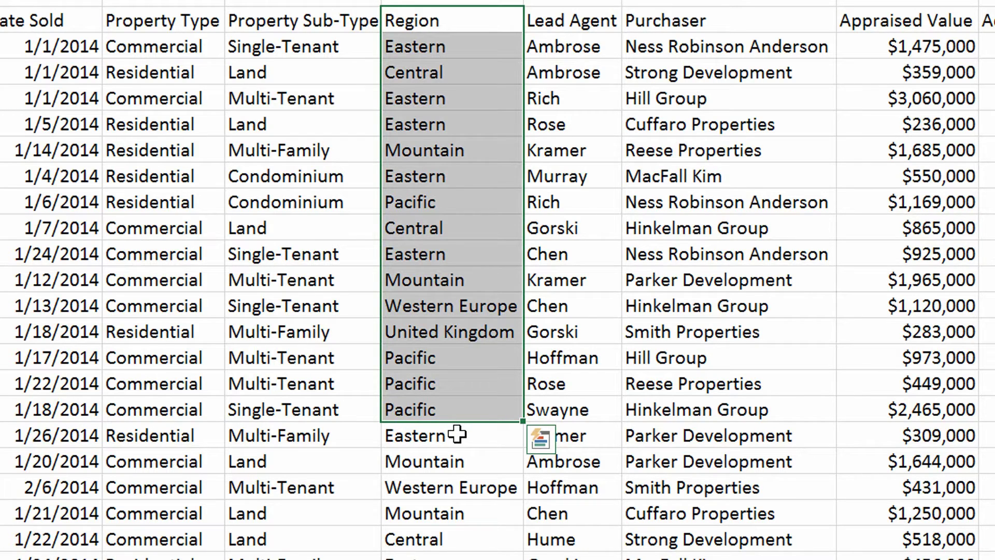
Step: Review the Western Europe and United Kingdom entries in the Sales Data Region column and the region order on the Report sheet
{"action": "left_click_drag", "start_coordinate": [441, 306], "coordinate": [463, 340]}
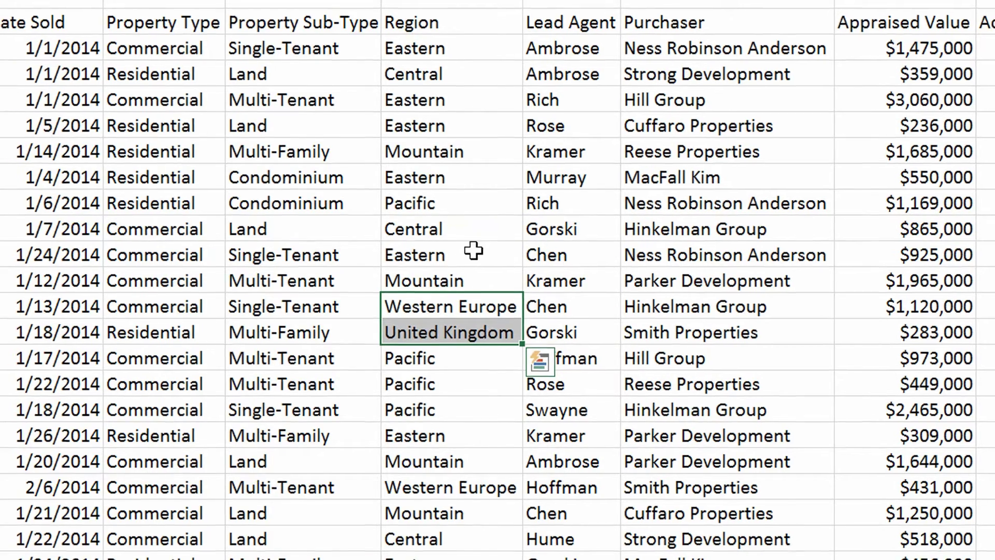
{"action": "left_click", "coordinate": [451, 228]}
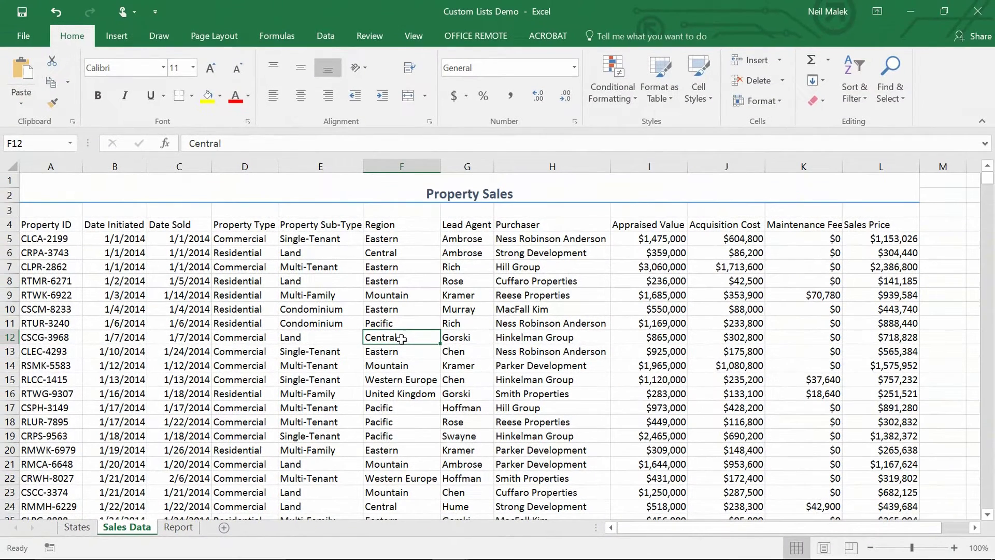
{"action": "left_click", "coordinate": [176, 527]}
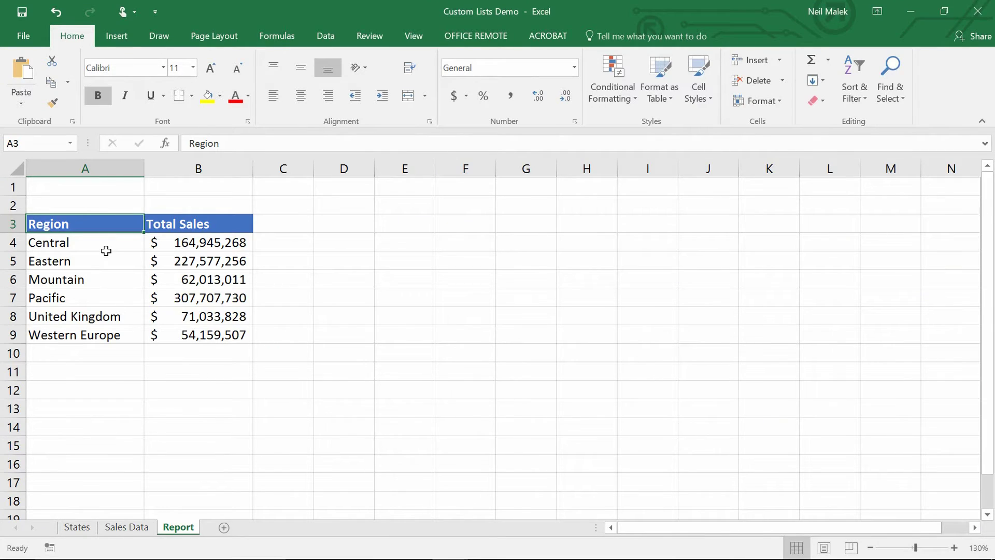
{"action": "left_click_drag", "start_coordinate": [98, 244], "coordinate": [130, 334]}
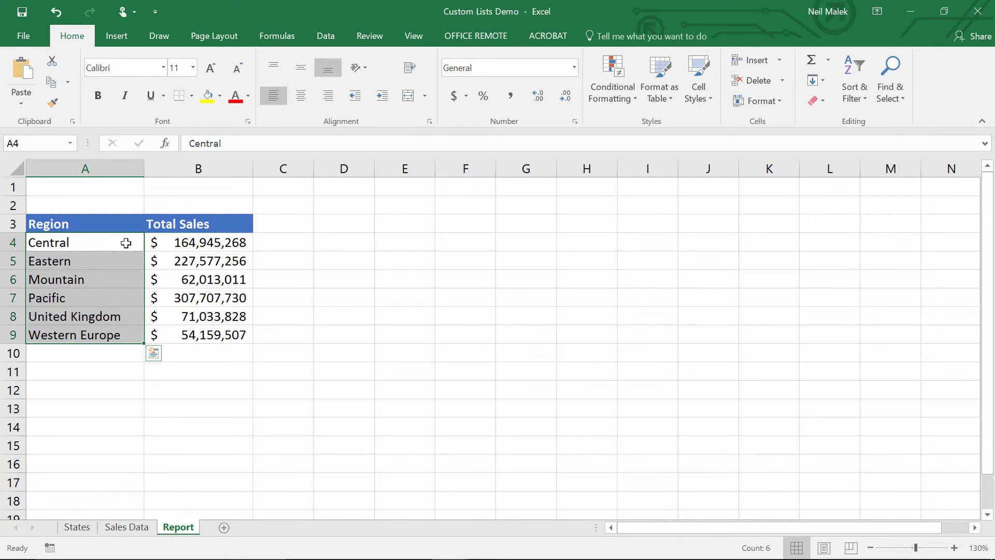
{"action": "left_click", "coordinate": [158, 246]}
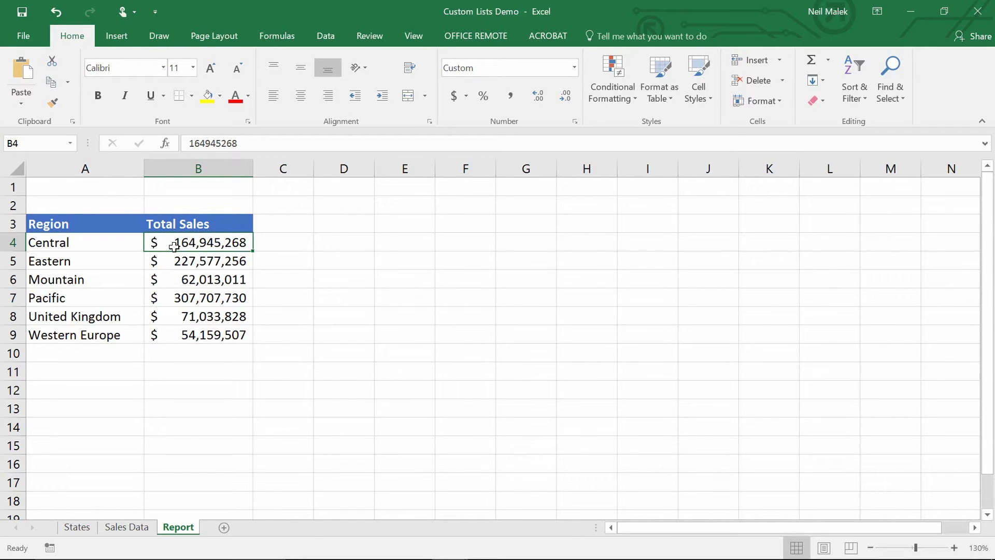
Step: Open the custom lists editor from the General section of Excel's advanced options
{"action": "left_click", "coordinate": [29, 35]}
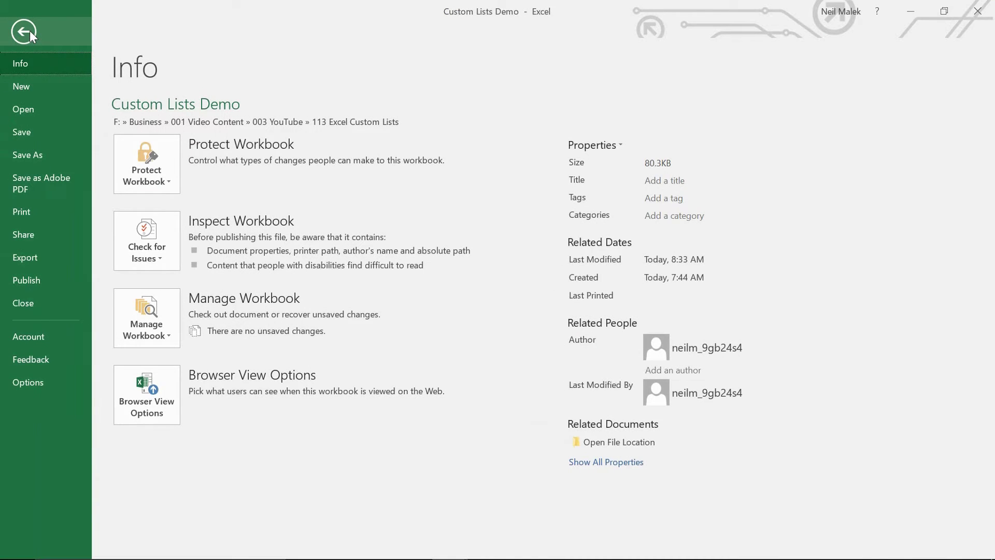
{"action": "left_click", "coordinate": [30, 384]}
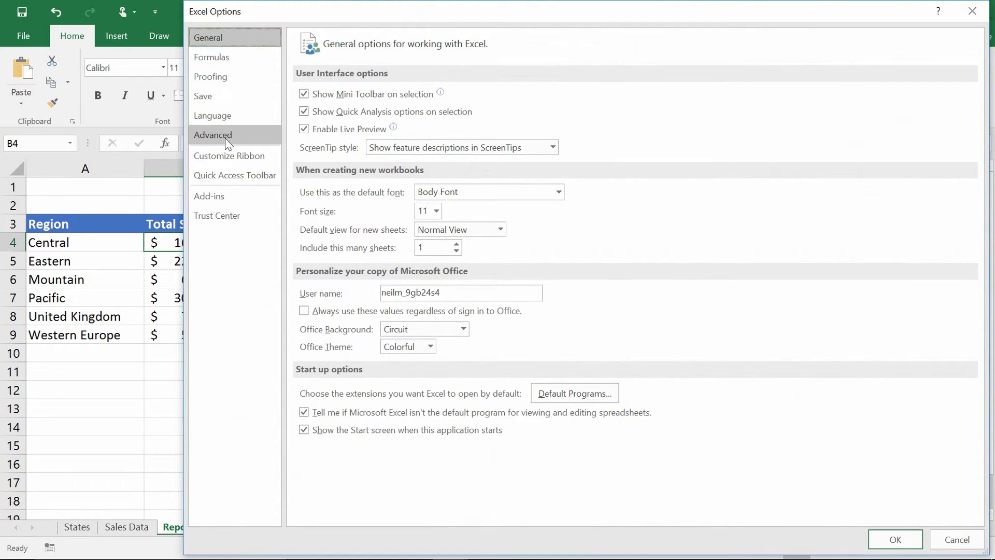
{"action": "left_click", "coordinate": [226, 140]}
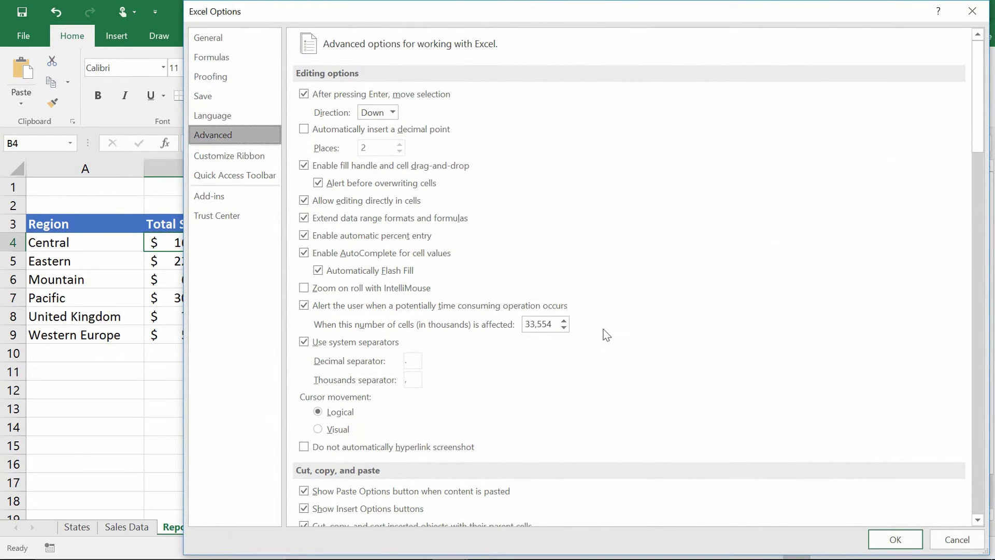
{"action": "scroll", "coordinate": [604, 334], "scroll_direction": "down", "scroll_amount": 4}
{"action": "scroll", "coordinate": [608, 336], "scroll_direction": "down", "scroll_amount": 20}
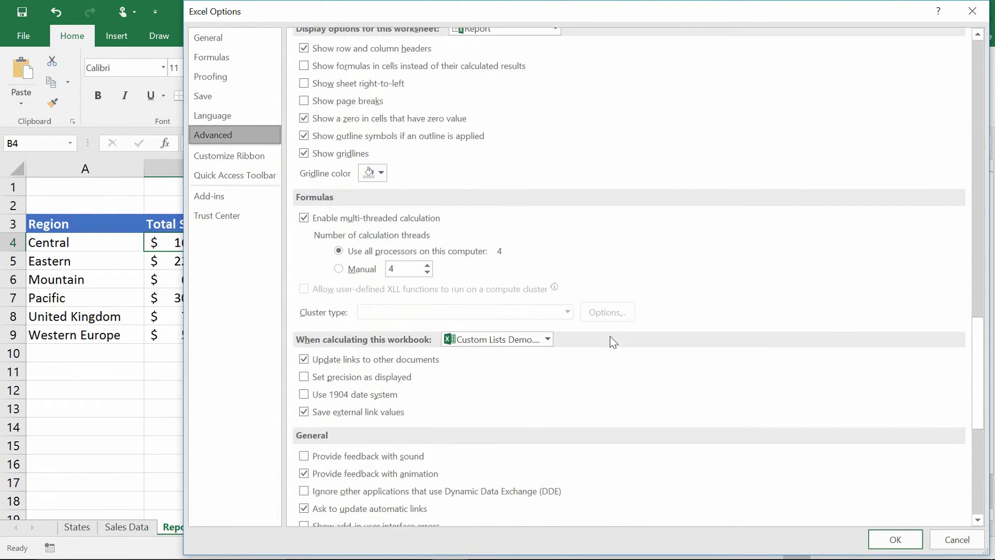
{"action": "scroll", "coordinate": [614, 342], "scroll_direction": "down", "scroll_amount": 3}
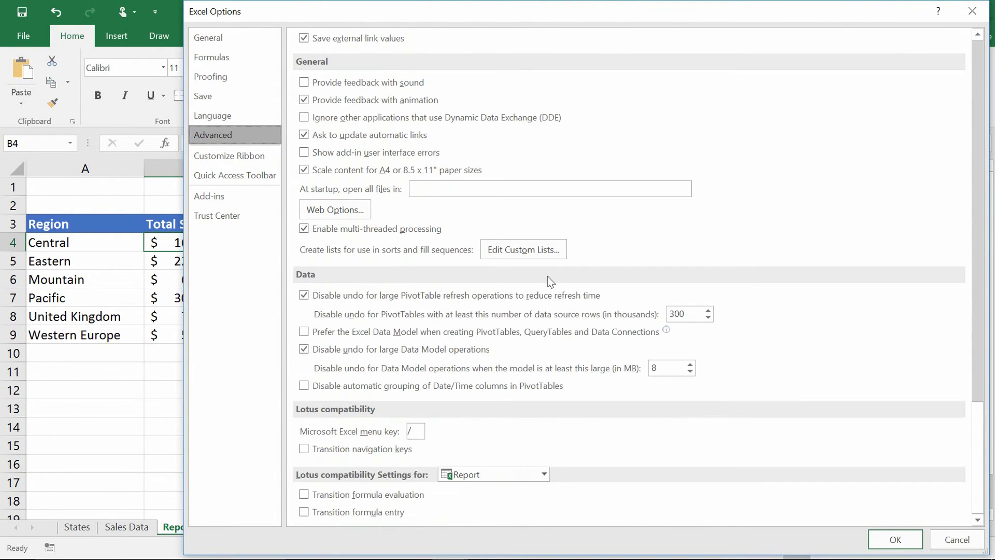
{"action": "left_click", "coordinate": [523, 249]}
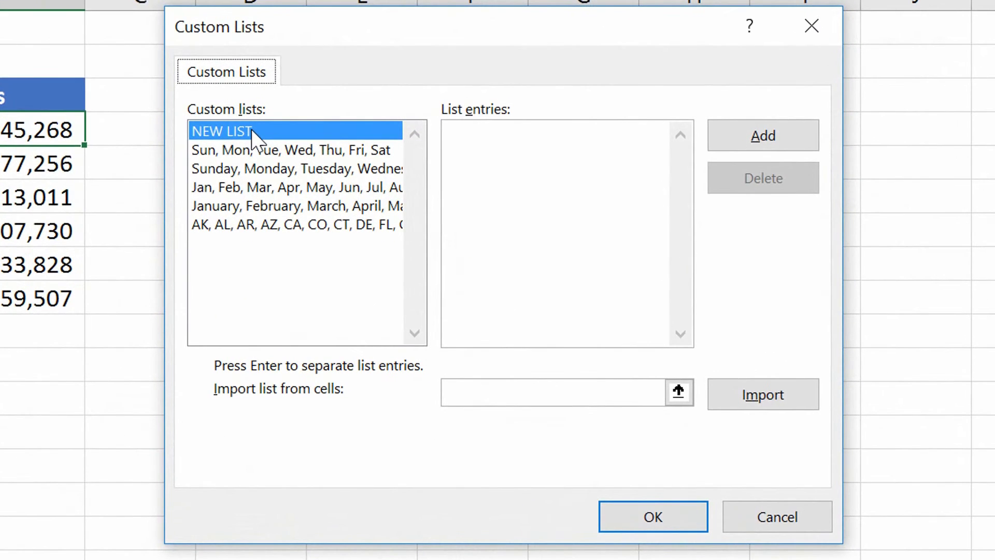
Step: Add a new custom list with the entries Eastern, Central, Mountain, Pacific, Western Europe and United Kingdom, and accept it
{"action": "left_click", "coordinate": [505, 165]}
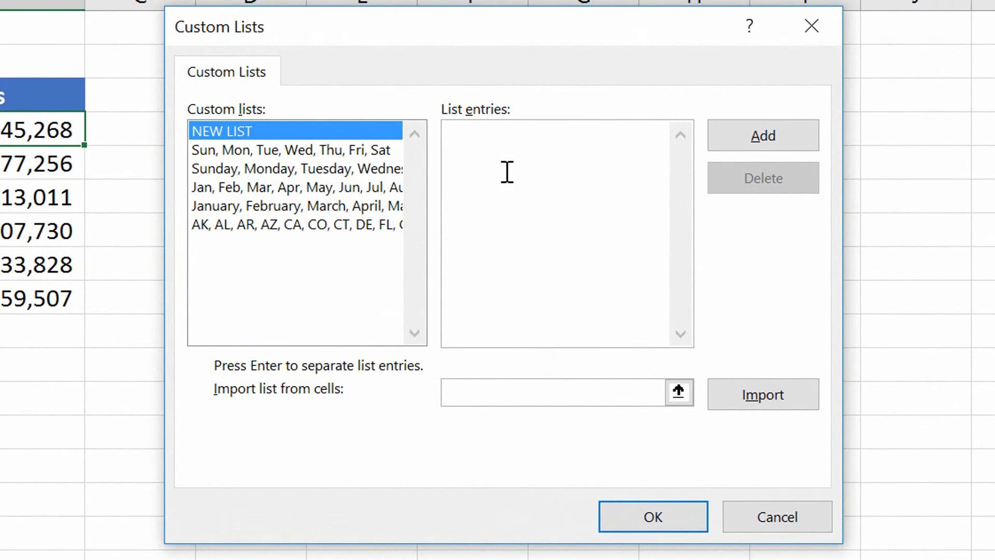
{"action": "type", "text": "Eastern"}
{"action": "key", "text": "Return"}
{"action": "type", "text": "Cen"}
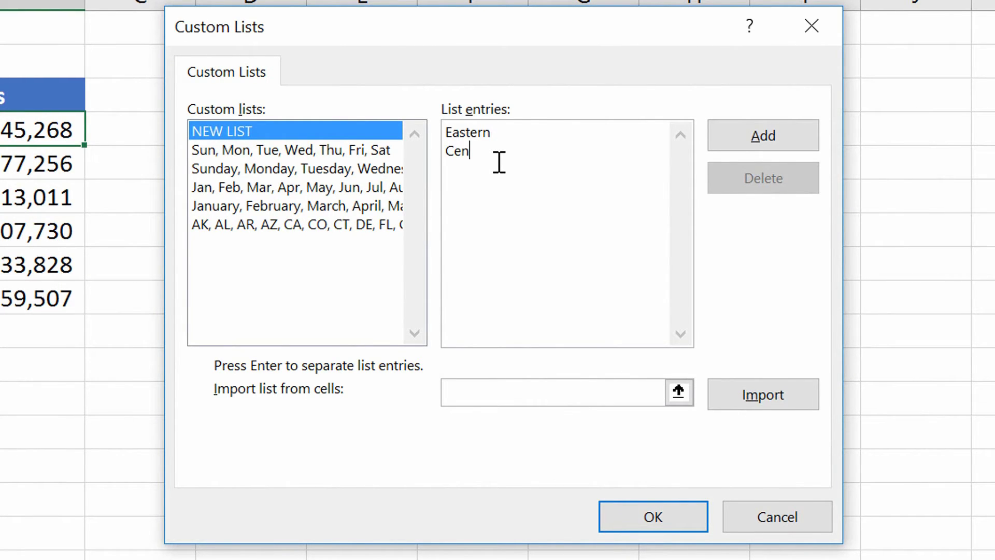
{"action": "type", "text": "tral"}
{"action": "key", "text": "Return"}
{"action": "type", "text": "Mountain"}
{"action": "key", "text": "Return"}
{"action": "type", "text": "Pacific"}
{"action": "key", "text": "Return"}
{"action": "type", "text": "Western R"}
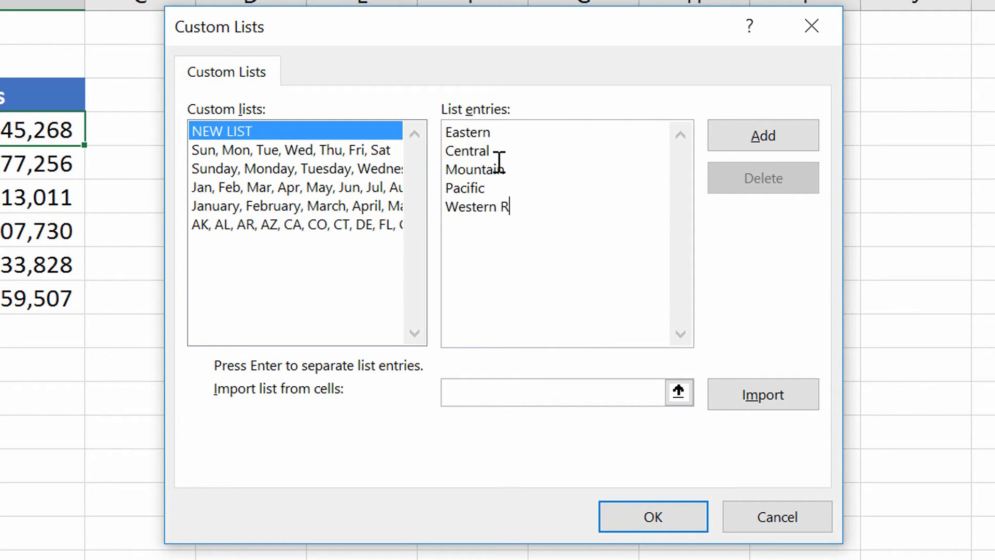
{"action": "key", "text": "BackSpace"}
{"action": "type", "text": "Europe"}
{"action": "key", "text": "Return"}
{"action": "type", "text": "Unite"}
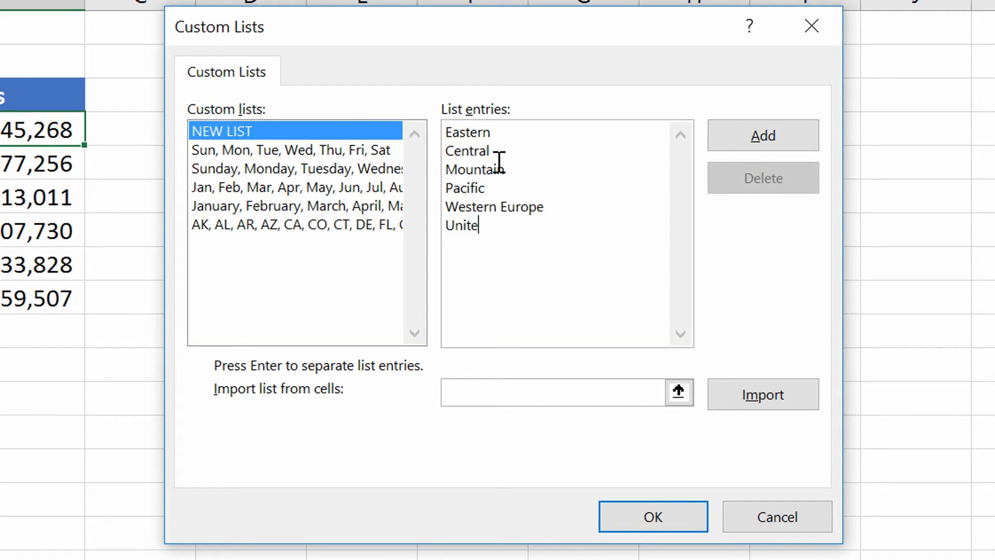
{"action": "type", "text": "d Kingdom"}
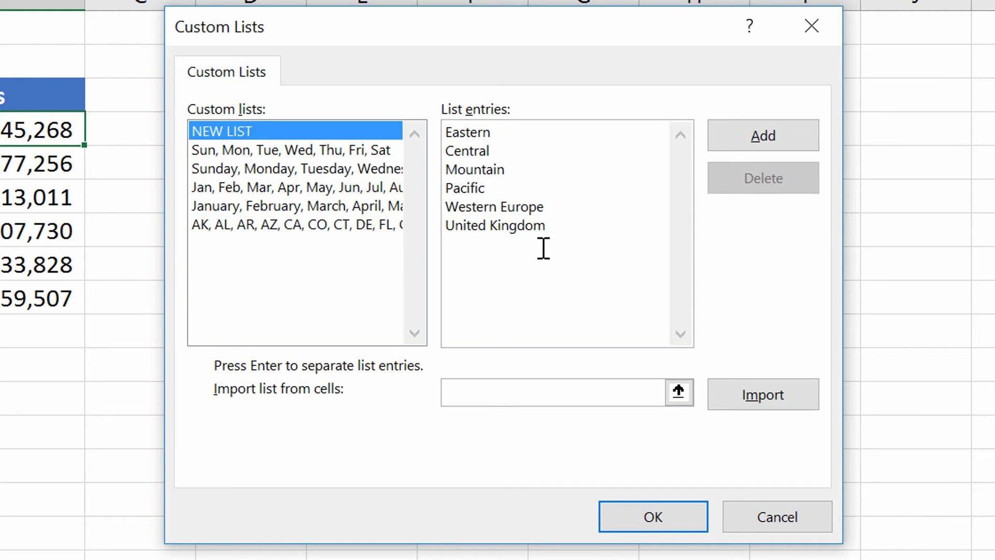
{"action": "left_click", "coordinate": [800, 138]}
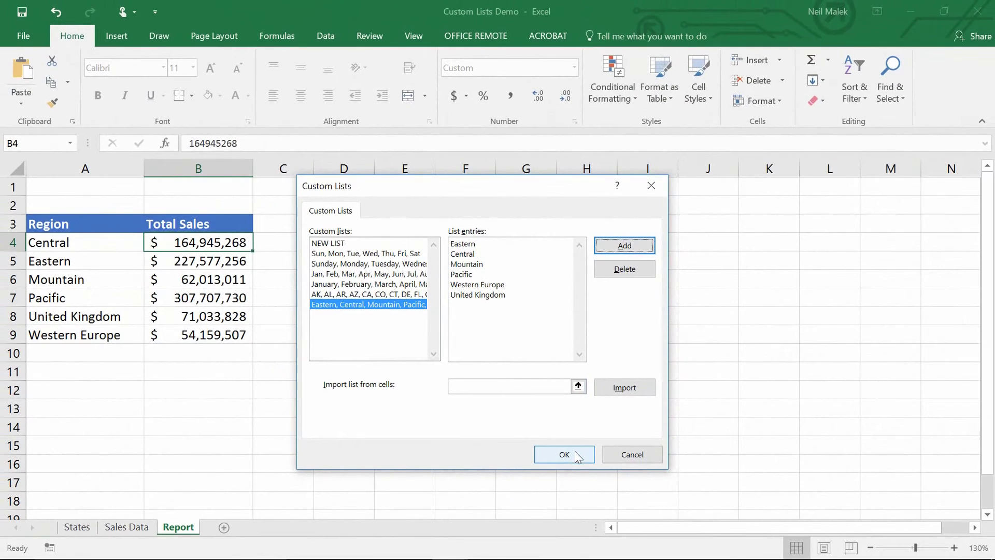
{"action": "left_click", "coordinate": [617, 480]}
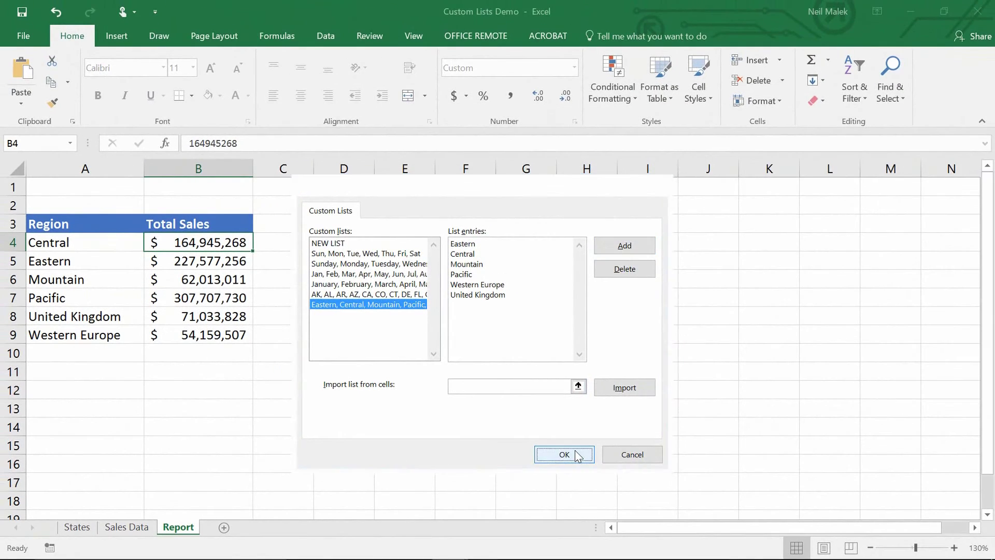
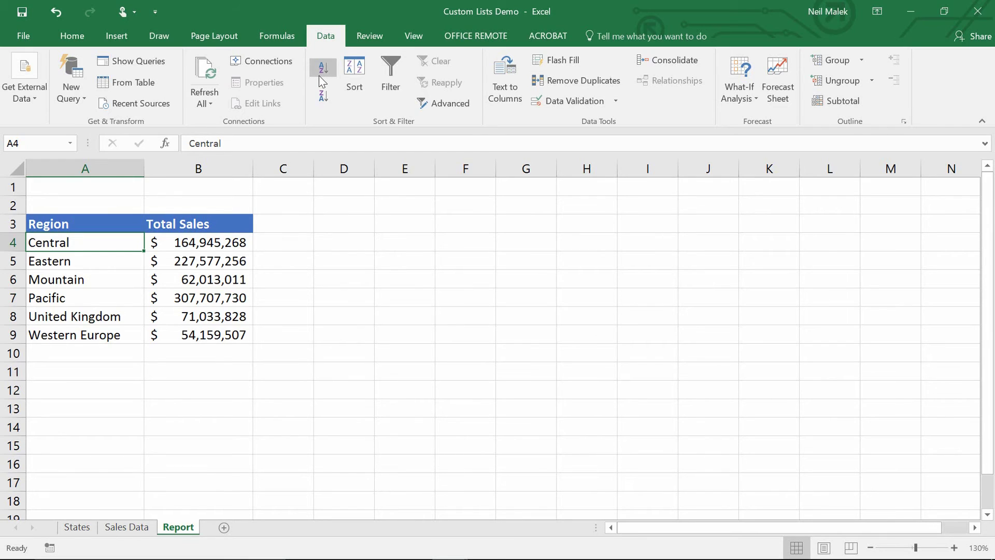
Step: Sort the Report table by Region values in the order of the Eastern, Central, Mountain, Pacific custom list
{"action": "left_click", "coordinate": [356, 92]}
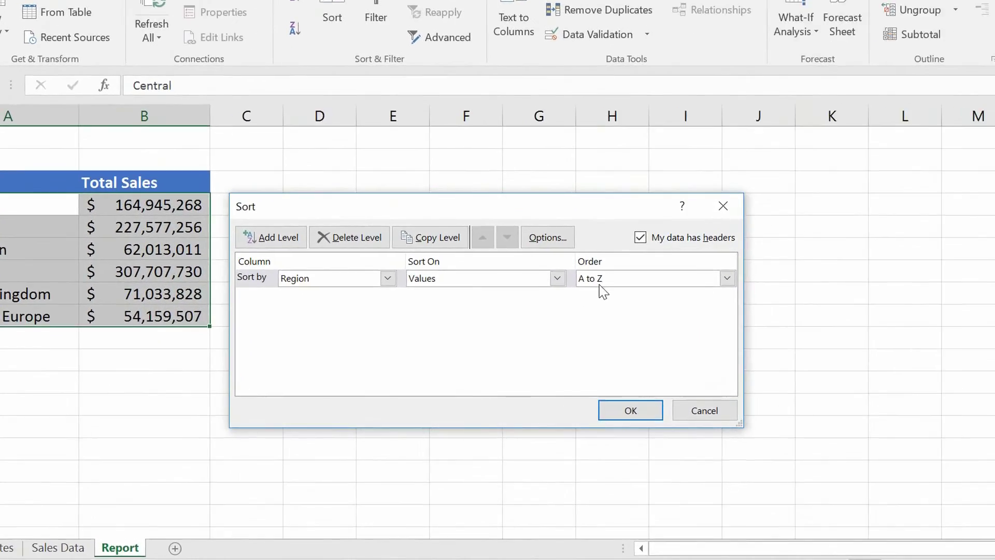
{"action": "left_click", "coordinate": [578, 305]}
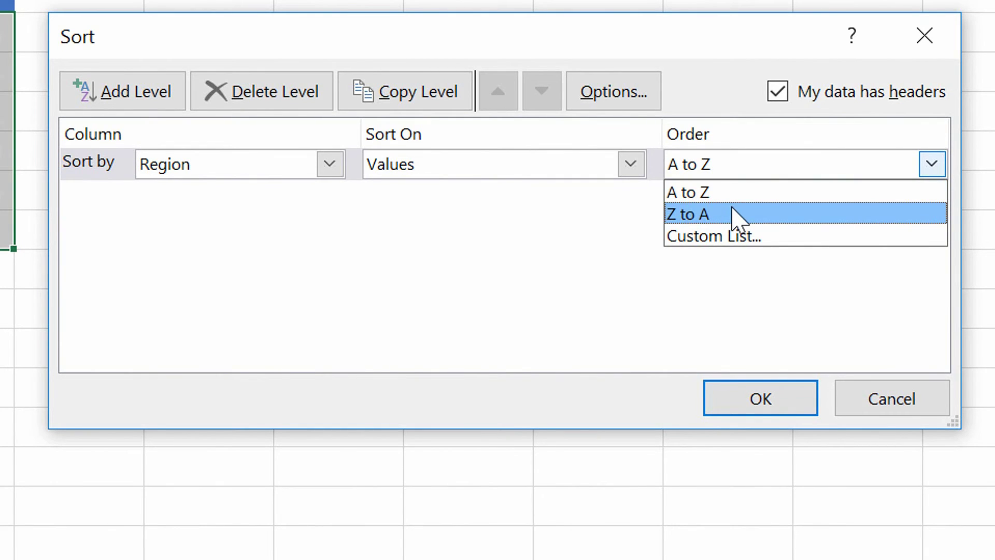
{"action": "left_click", "coordinate": [753, 239]}
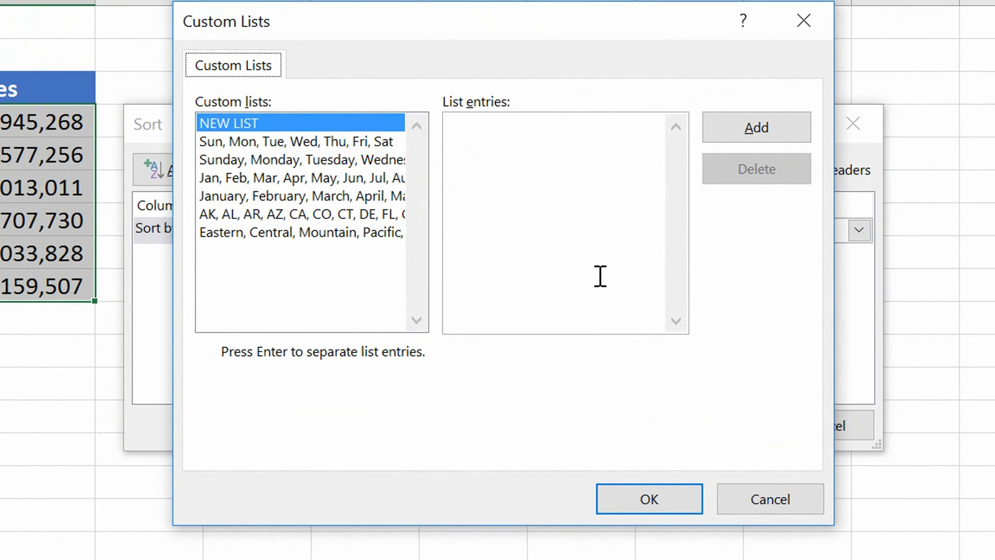
{"action": "left_click", "coordinate": [327, 236]}
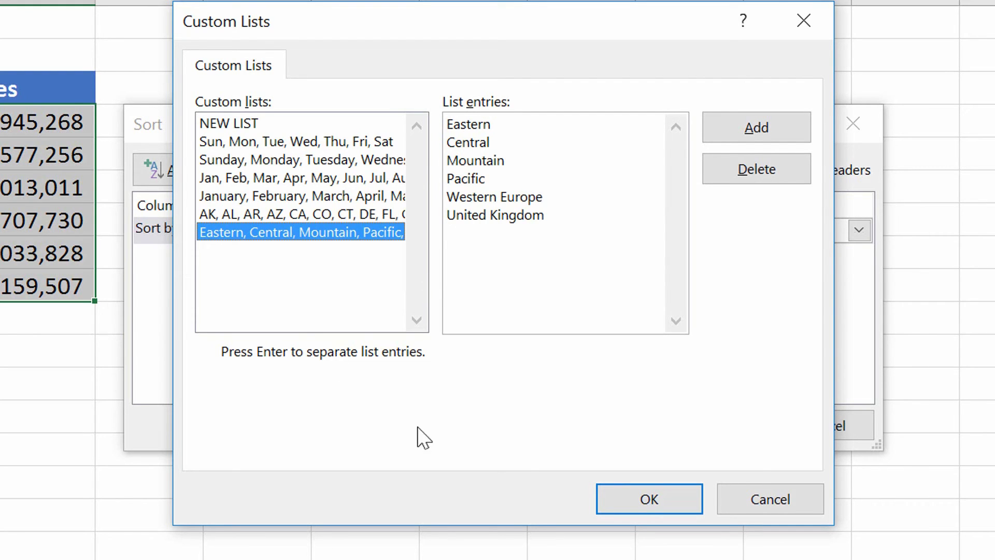
{"action": "left_click", "coordinate": [643, 504]}
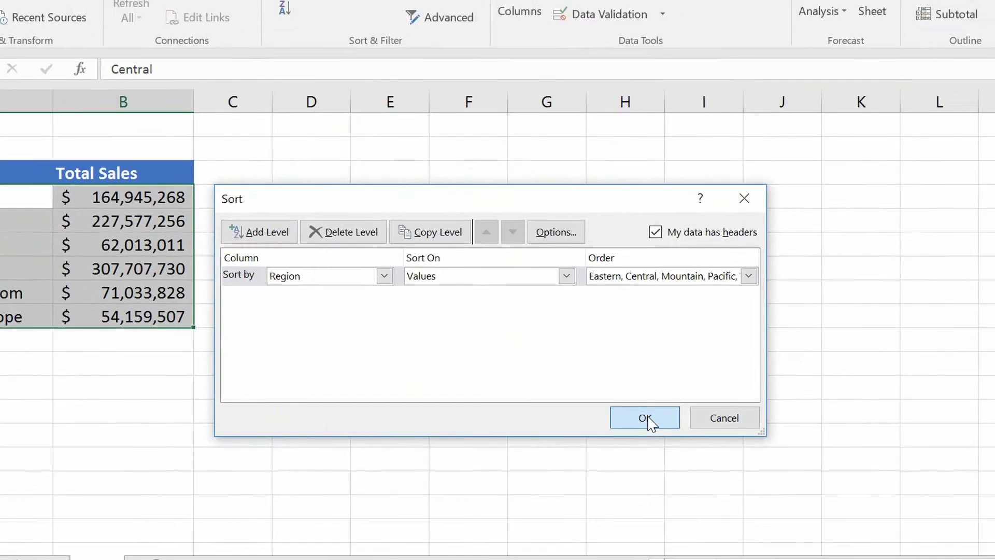
{"action": "left_click", "coordinate": [716, 426]}
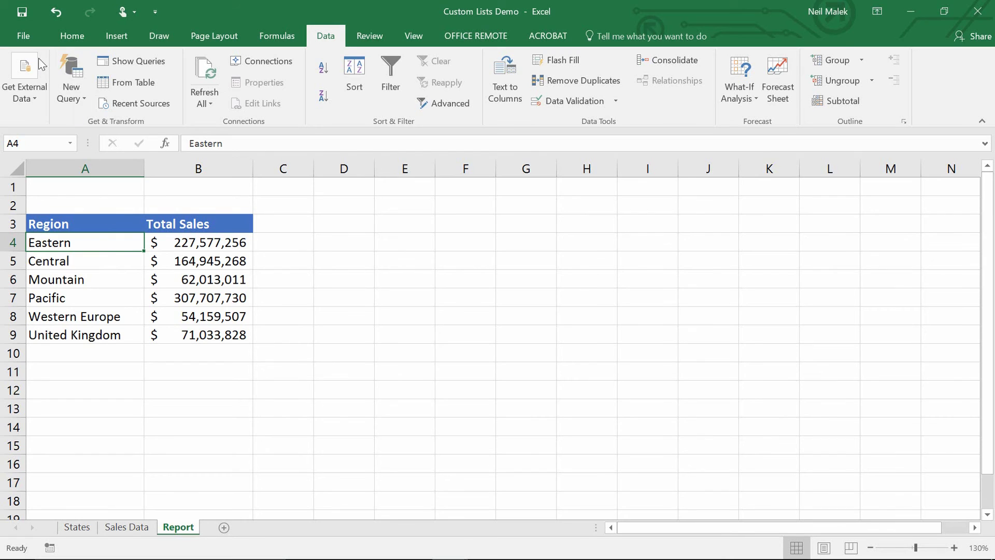
Step: Reopen the custom lists editor through the advanced Excel options
{"action": "left_click", "coordinate": [27, 34]}
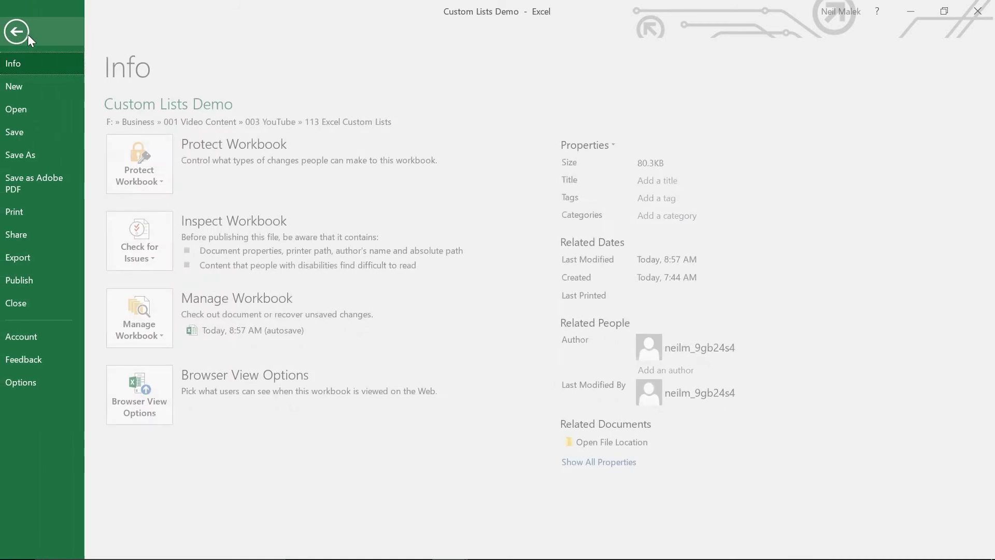
{"action": "left_click", "coordinate": [28, 382]}
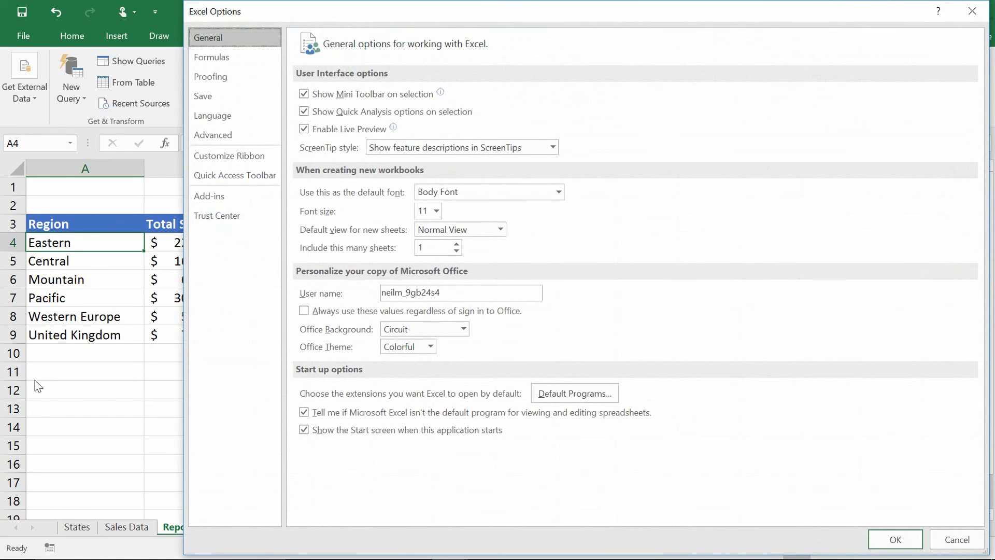
{"action": "left_click", "coordinate": [201, 139]}
{"action": "scroll", "coordinate": [524, 324], "scroll_direction": "down", "scroll_amount": 10}
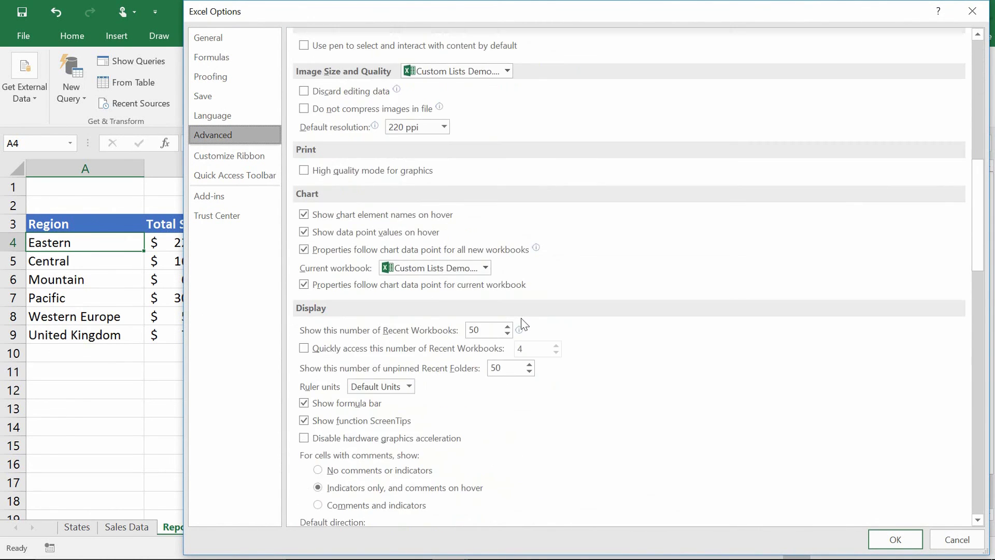
{"action": "scroll", "coordinate": [524, 324], "scroll_direction": "down", "scroll_amount": 20}
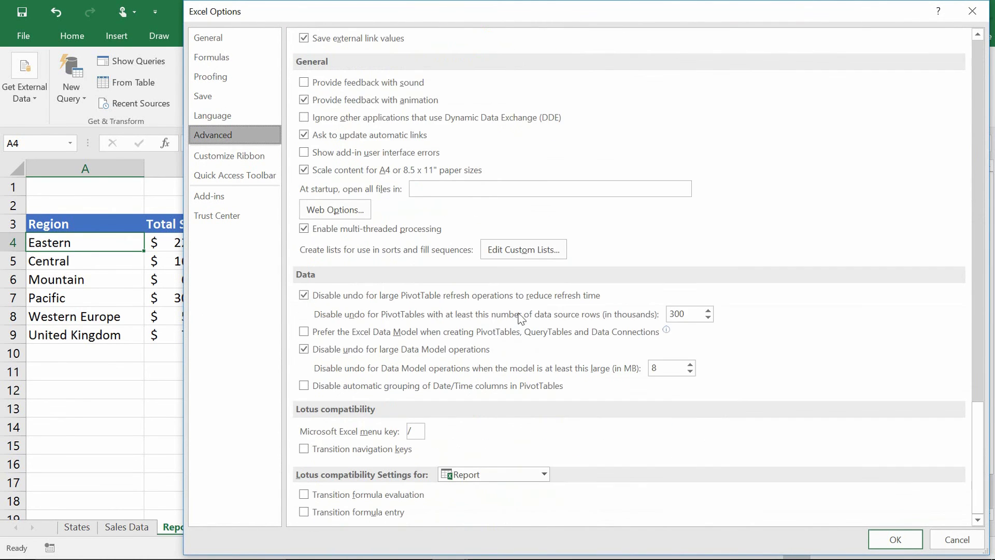
{"action": "left_click", "coordinate": [515, 249]}
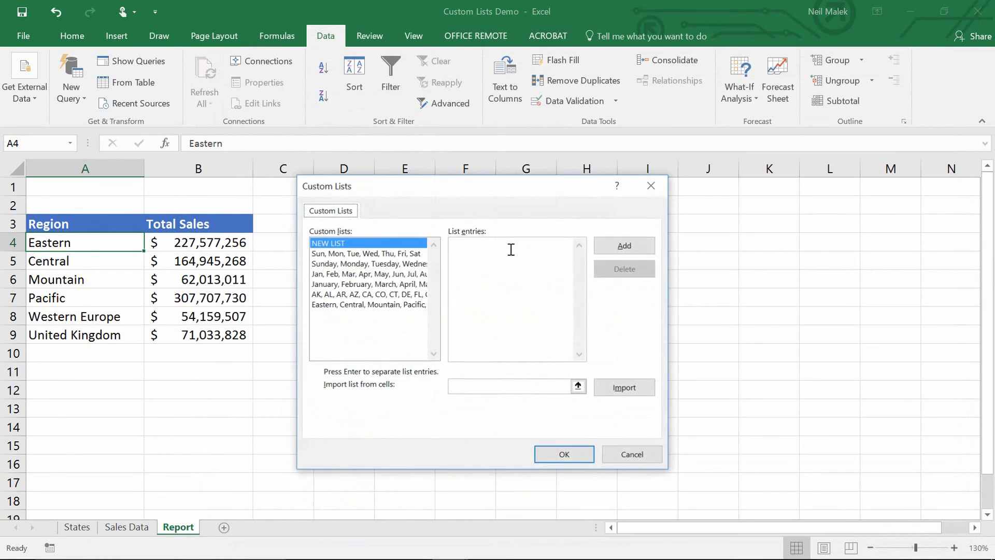
Step: Permanently delete the state abbreviations list and the region list from the custom lists
{"action": "left_click", "coordinate": [381, 296]}
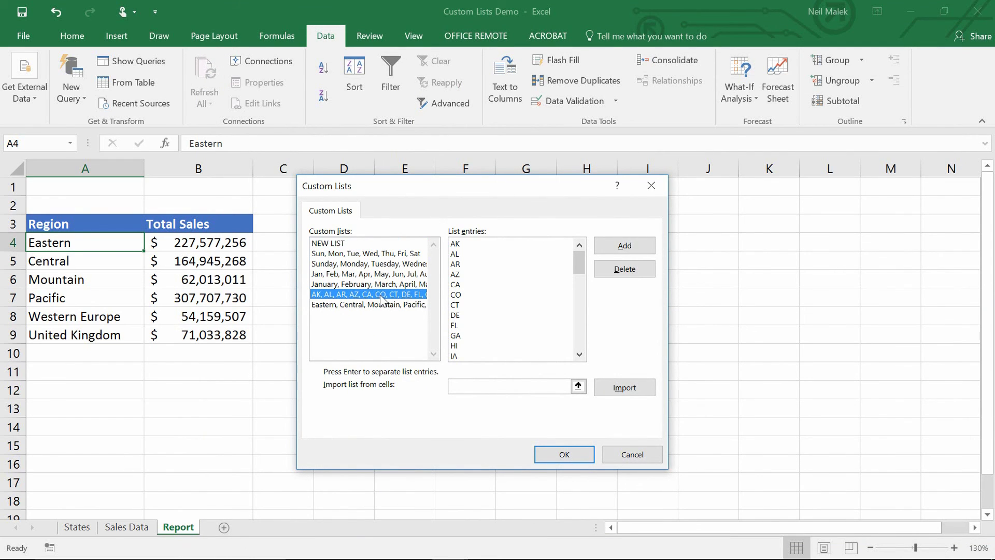
{"action": "left_click", "coordinate": [632, 279]}
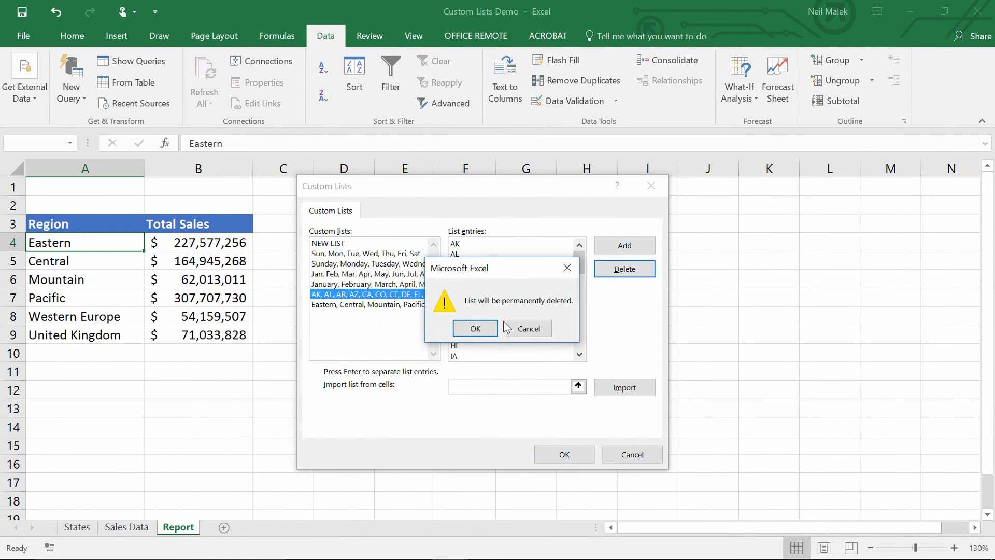
{"action": "left_click", "coordinate": [475, 328]}
{"action": "left_click", "coordinate": [366, 294]}
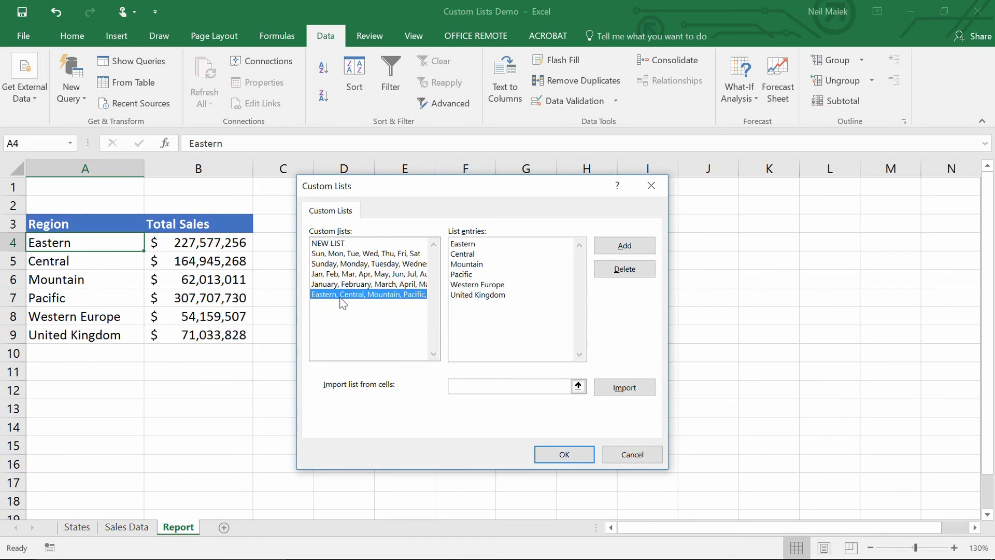
{"action": "left_click", "coordinate": [624, 273]}
{"action": "left_click", "coordinate": [469, 329]}
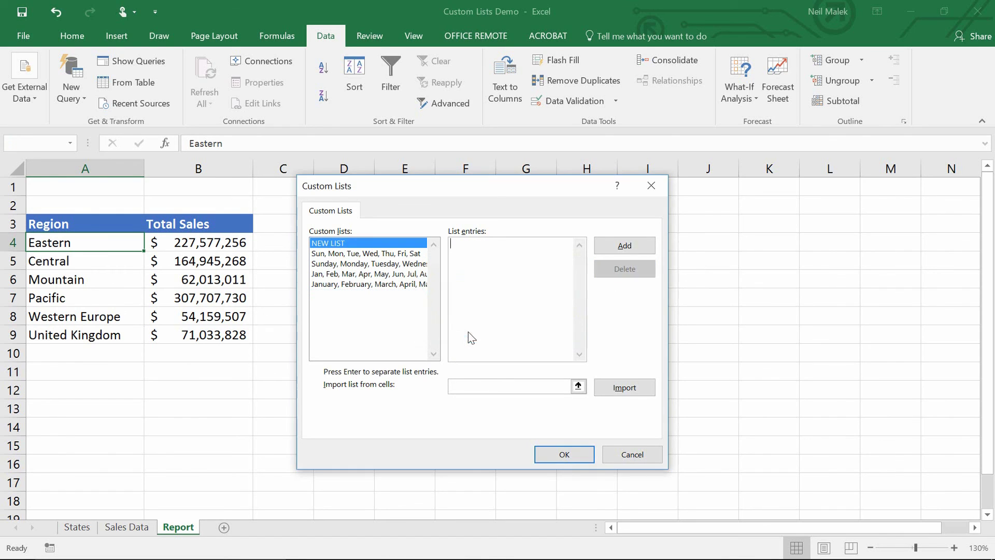
Step: Inspect the built-in month and weekday lists to check whether they can be edited or deleted
{"action": "left_click", "coordinate": [385, 286]}
{"action": "left_click", "coordinate": [383, 273]}
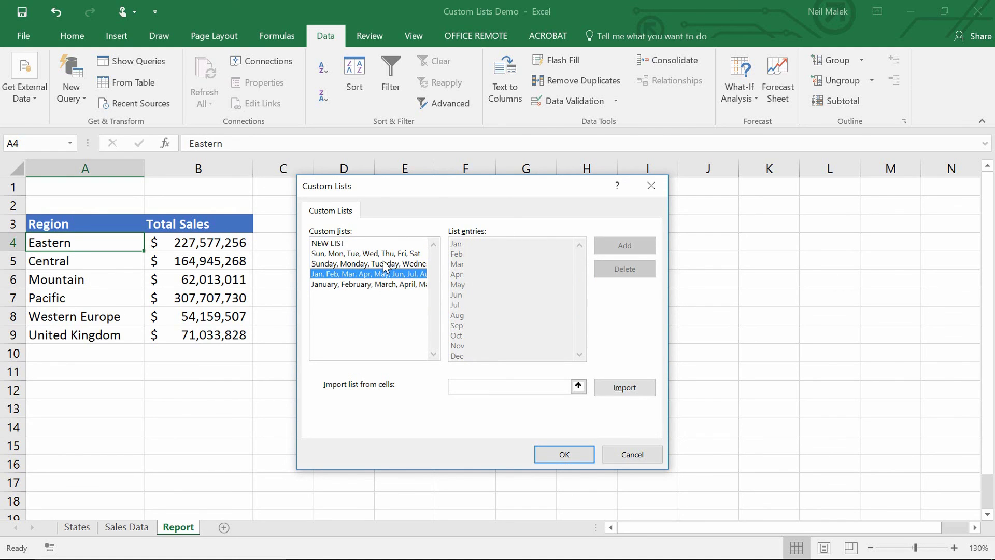
{"action": "left_click", "coordinate": [384, 264]}
{"action": "left_click", "coordinate": [385, 254]}
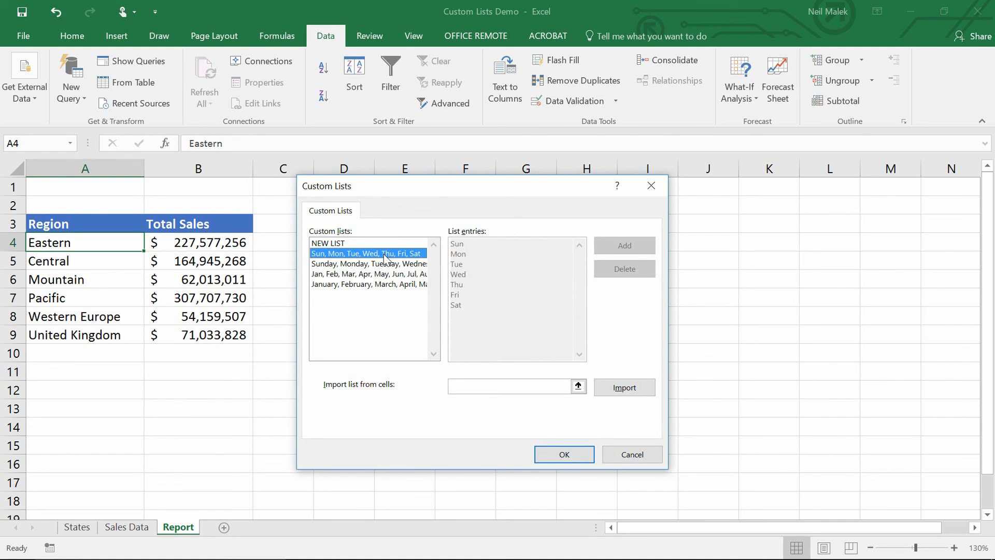